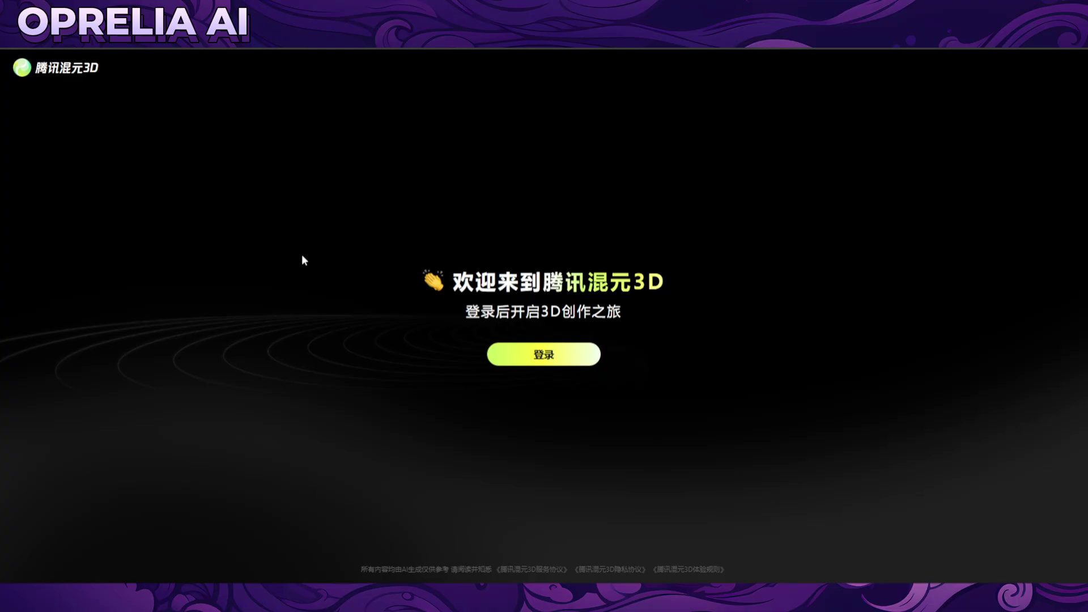
Translate the page to English and log in via the Mail tab with your e-mail address and a pasted verification code.
{"action": "right_click", "coordinate": [258, 205]}
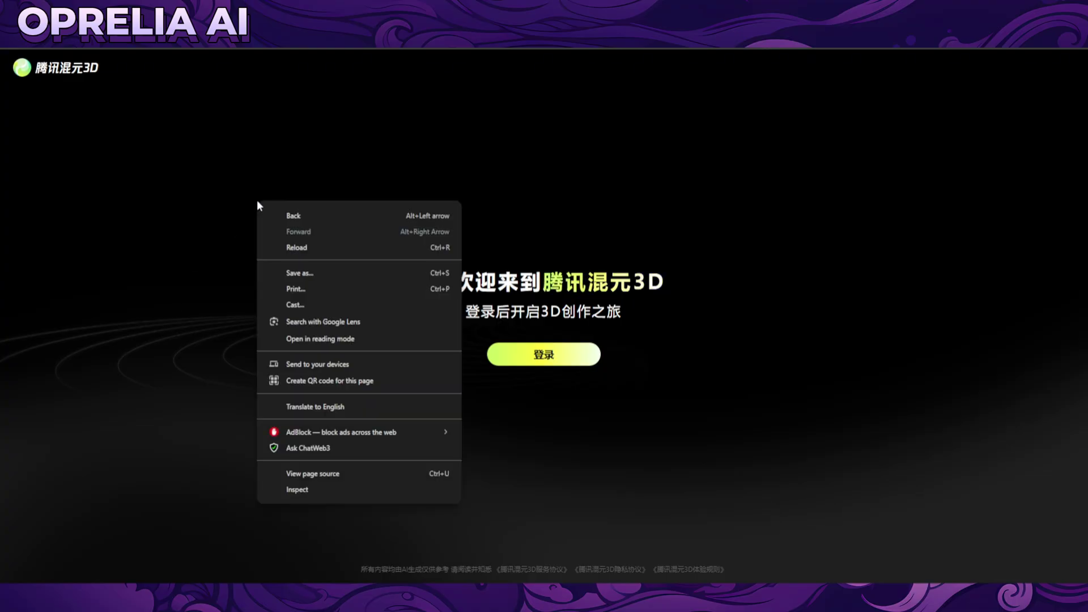
{"action": "left_click", "coordinate": [315, 407]}
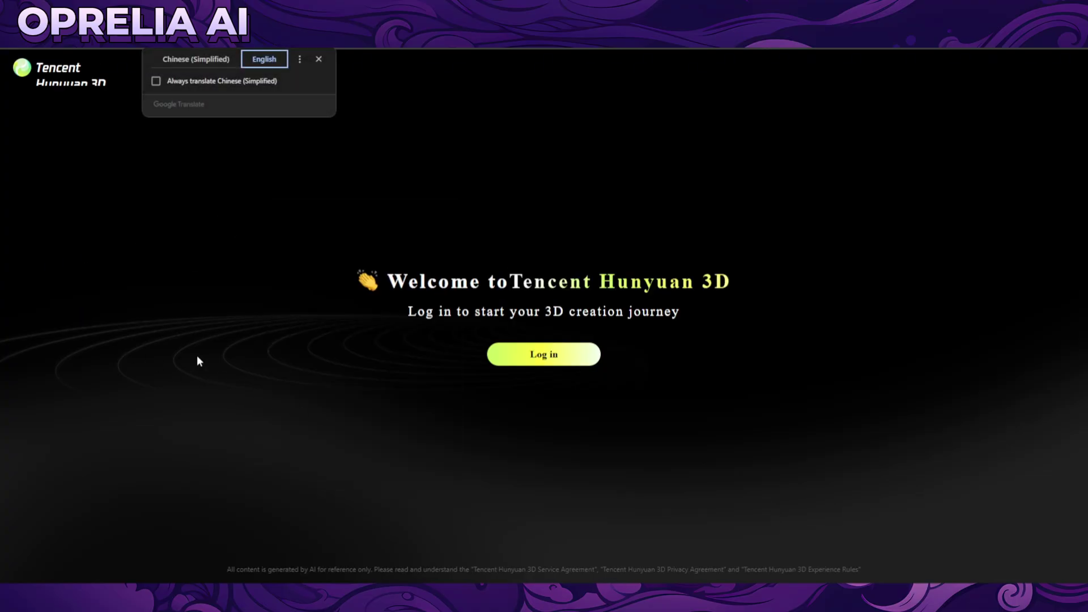
{"action": "left_click", "coordinate": [552, 352]}
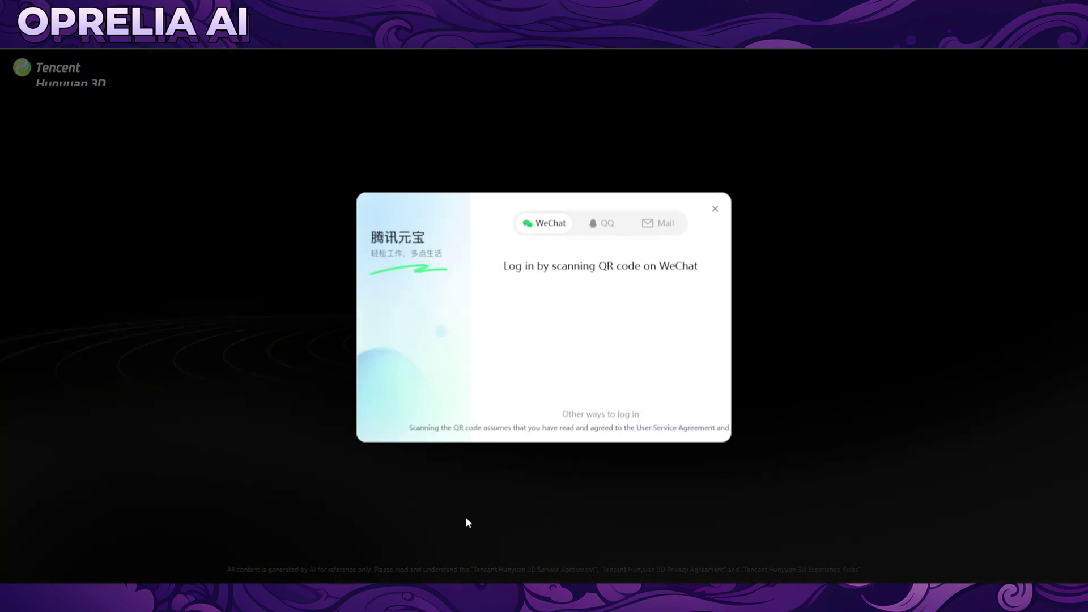
{"action": "left_click", "coordinate": [666, 230]}
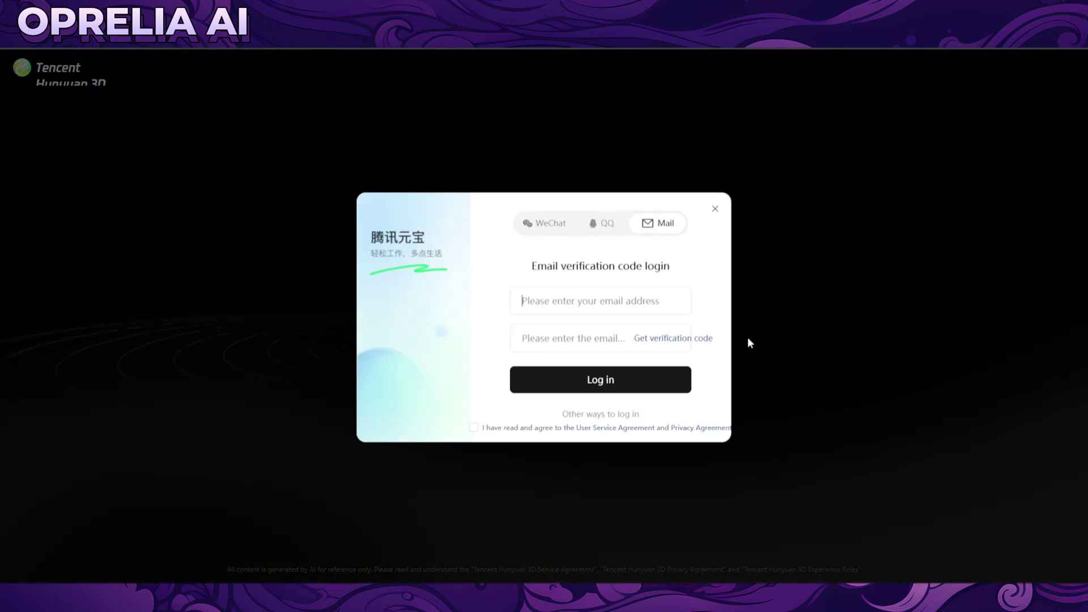
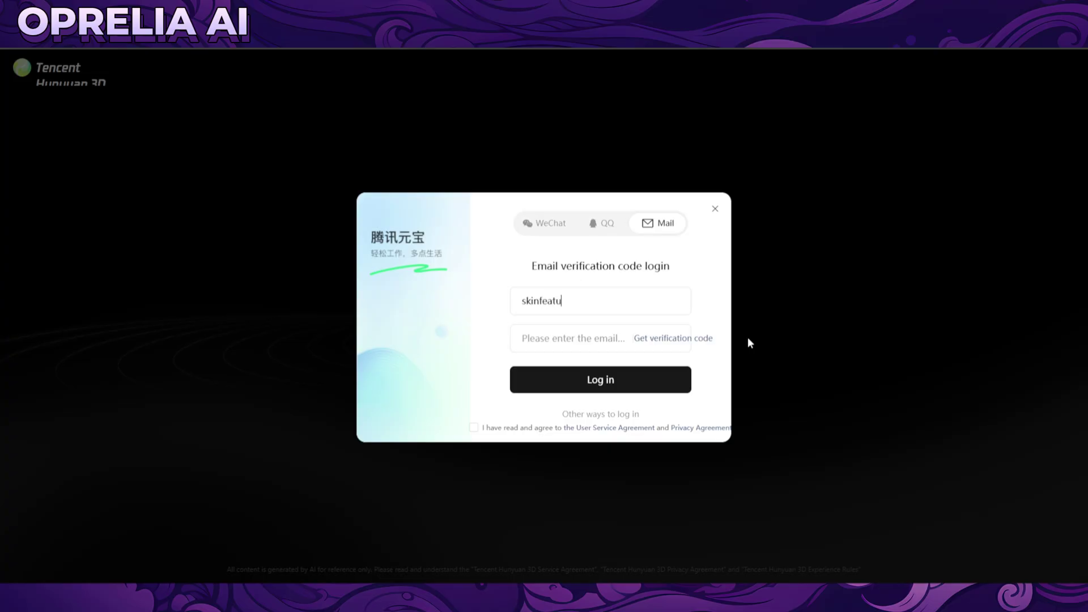
{"action": "left_click", "coordinate": [692, 342]}
{"action": "left_click", "coordinate": [628, 356]}
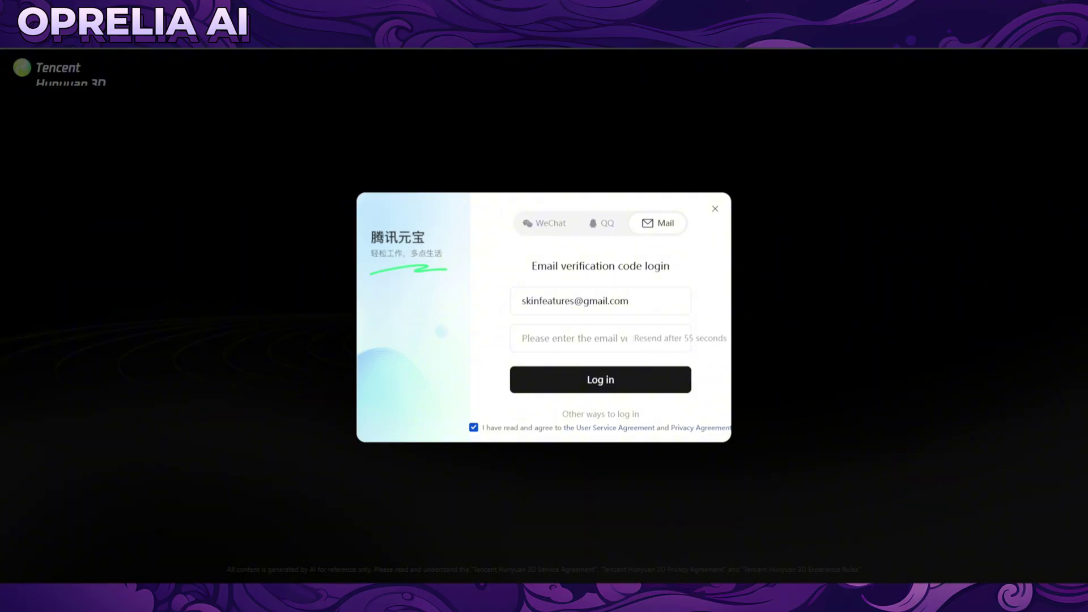
{"action": "left_click", "coordinate": [585, 346]}
{"action": "key", "text": "ctrl+v"}
Submit the login, switch to Vincent 3D text-to-3D, and pick the Blue and white porcelain texture style.
{"action": "left_click", "coordinate": [584, 382]}
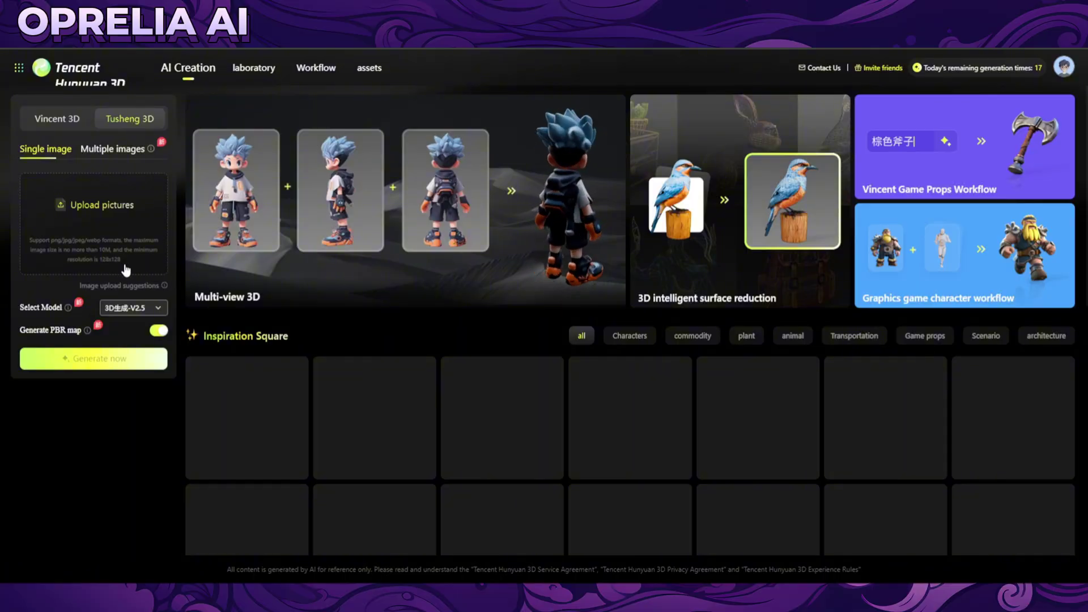
{"action": "left_click", "coordinate": [72, 124]}
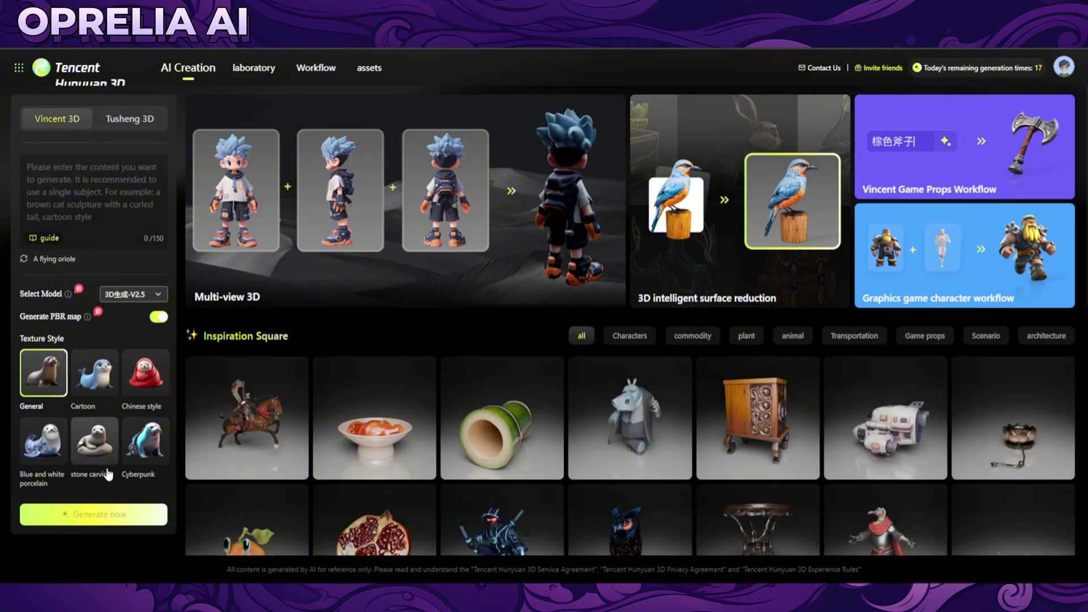
{"action": "left_click", "coordinate": [49, 455]}
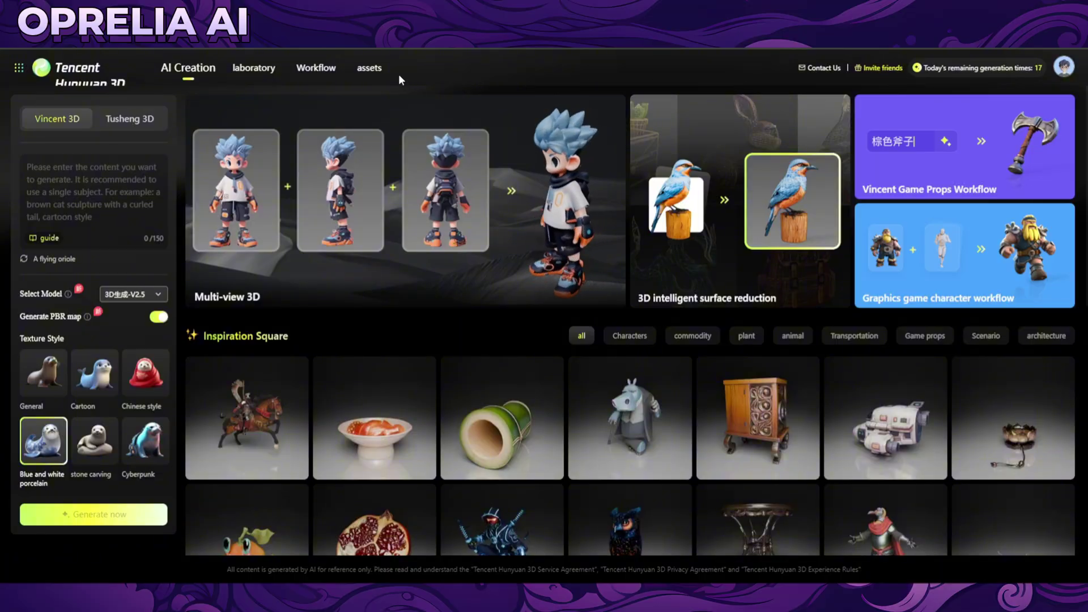
Open the chick from saved assets, orbit it from back to front, and switch to White mold.
{"action": "left_click", "coordinate": [375, 69]}
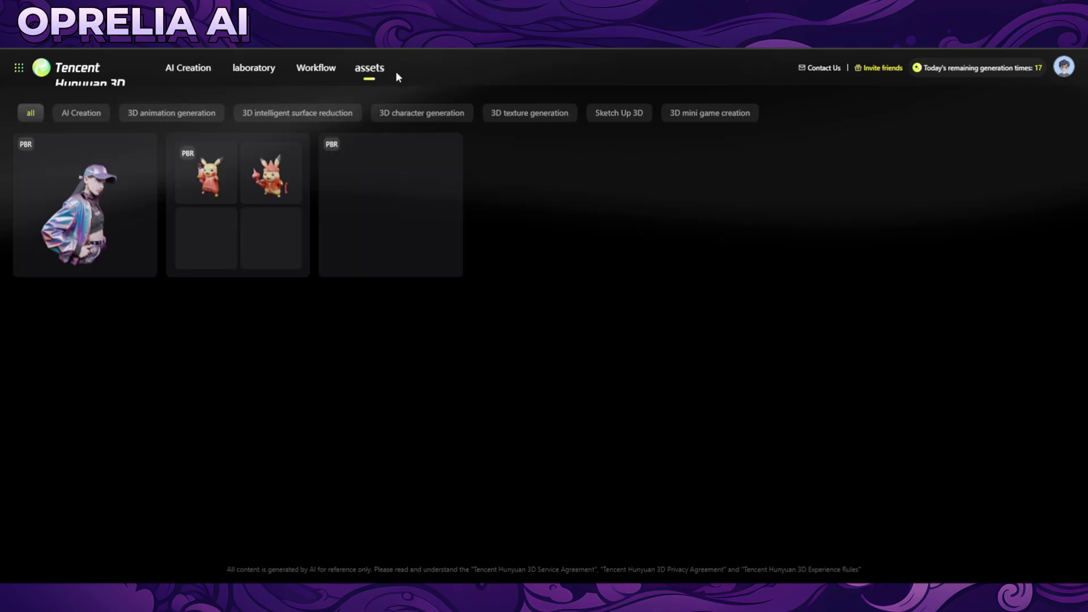
{"action": "left_click", "coordinate": [409, 190]}
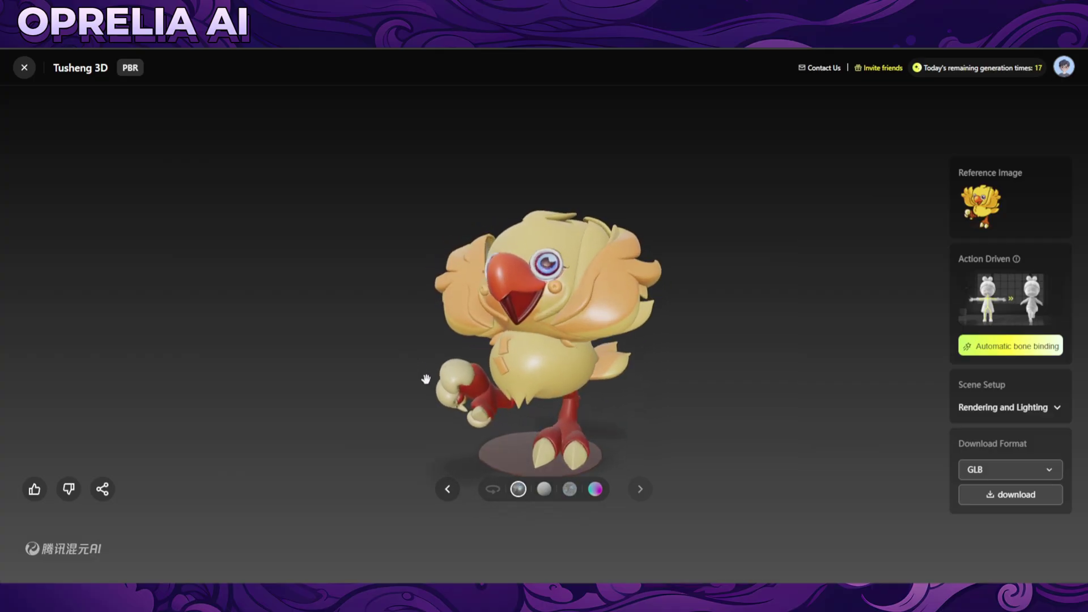
{"action": "scroll", "coordinate": [510, 374], "scroll_direction": "up", "scroll_amount": 5}
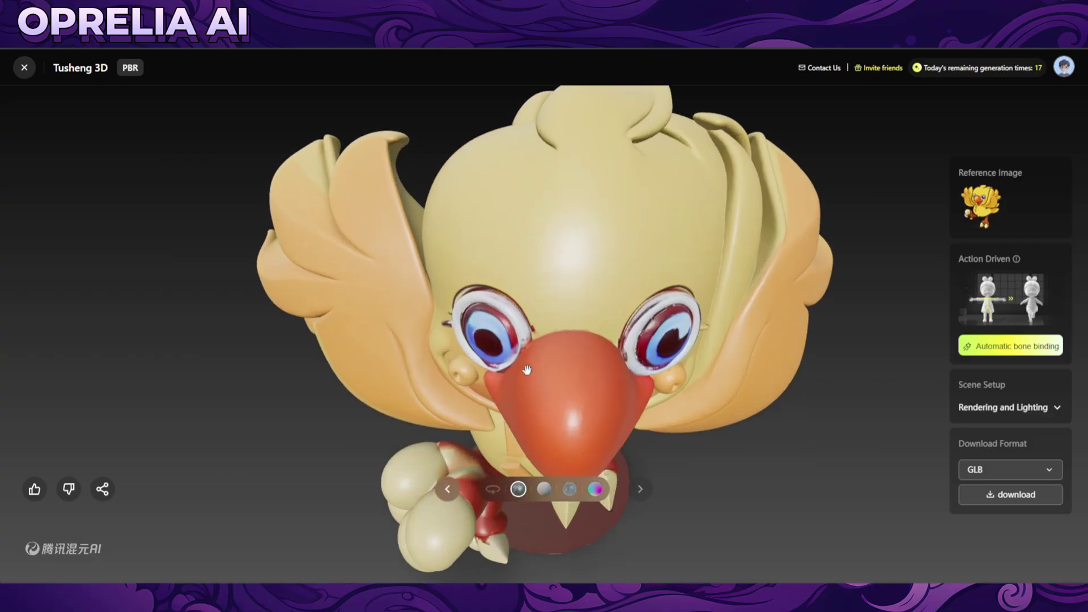
{"action": "left_click_drag", "start_coordinate": [527, 370], "coordinate": [609, 327]}
{"action": "scroll", "coordinate": [553, 318], "scroll_direction": "down", "scroll_amount": 3}
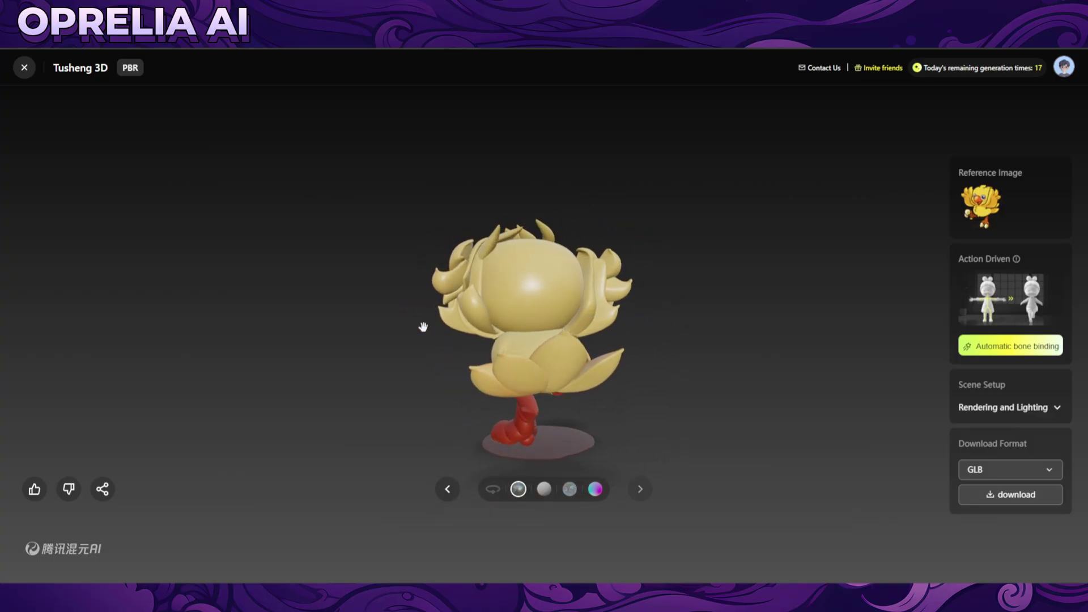
{"action": "left_click_drag", "start_coordinate": [418, 329], "coordinate": [181, 364]}
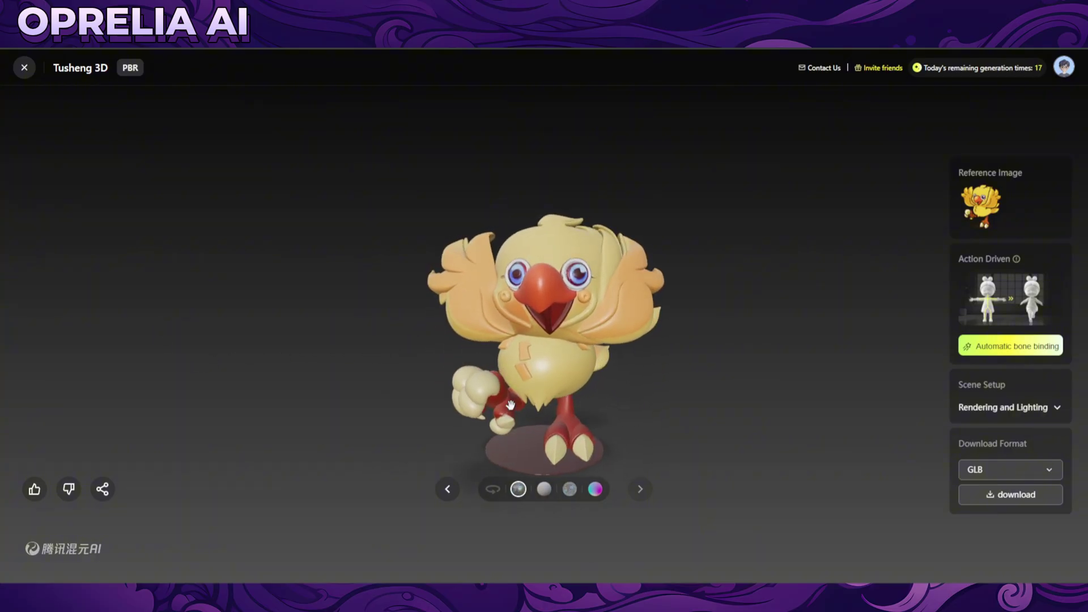
{"action": "left_click", "coordinate": [544, 489]}
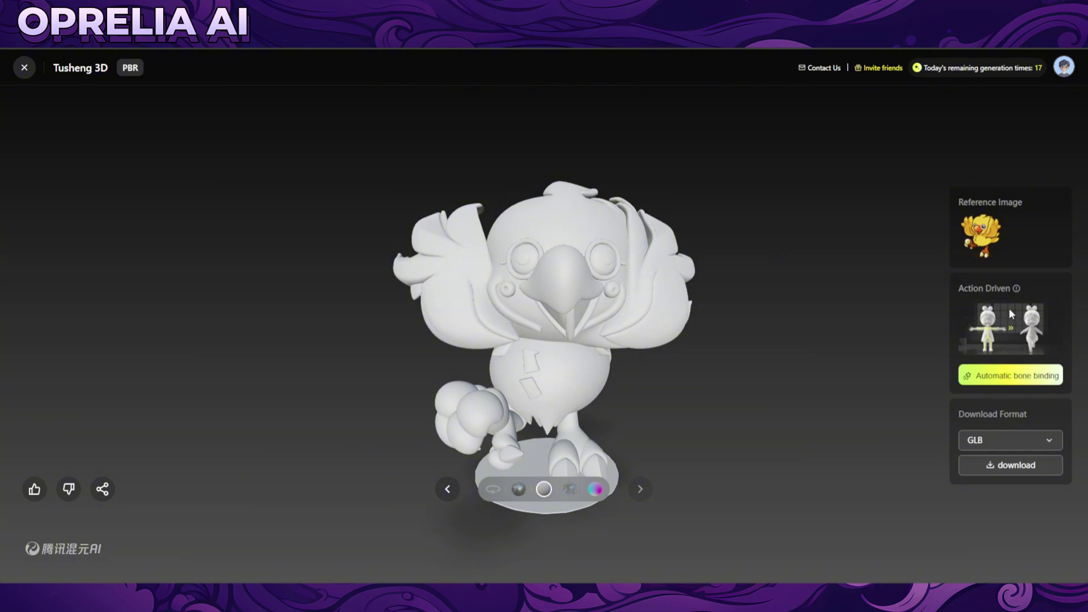
Try Automatic bone binding on the chick, preview its Albedo, Normal and Texture views, and enable Automatic rotation.
{"action": "left_click", "coordinate": [1011, 375]}
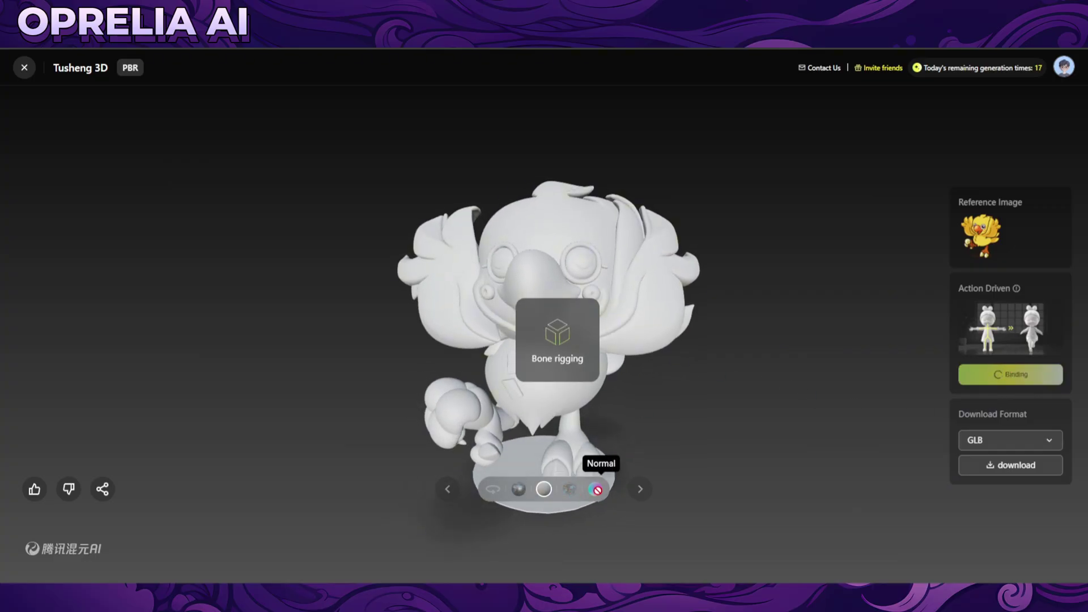
{"action": "left_click", "coordinate": [570, 494]}
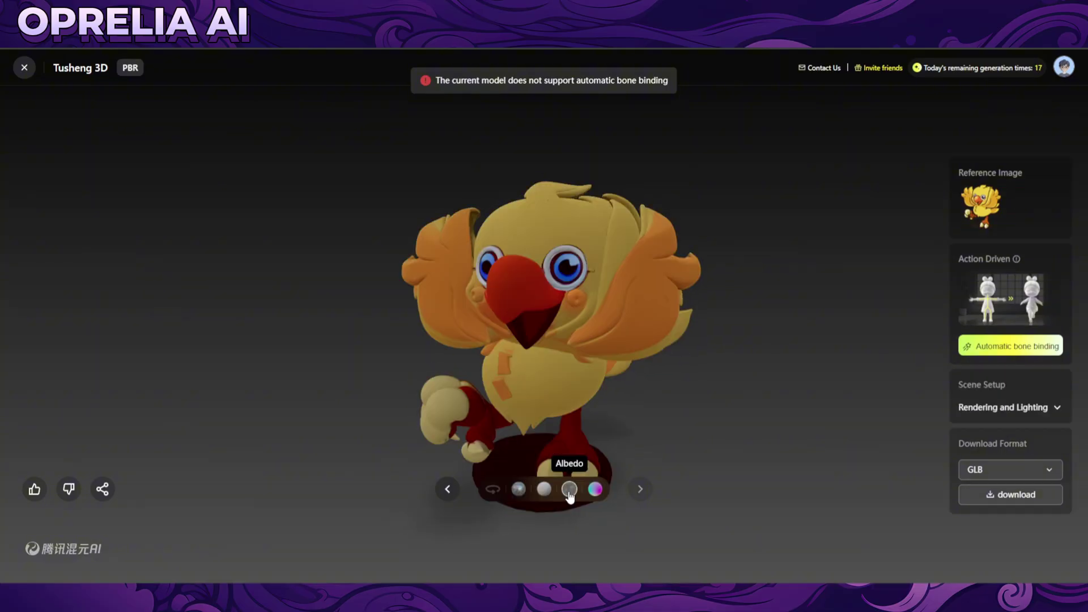
{"action": "left_click_drag", "start_coordinate": [602, 423], "coordinate": [553, 403]}
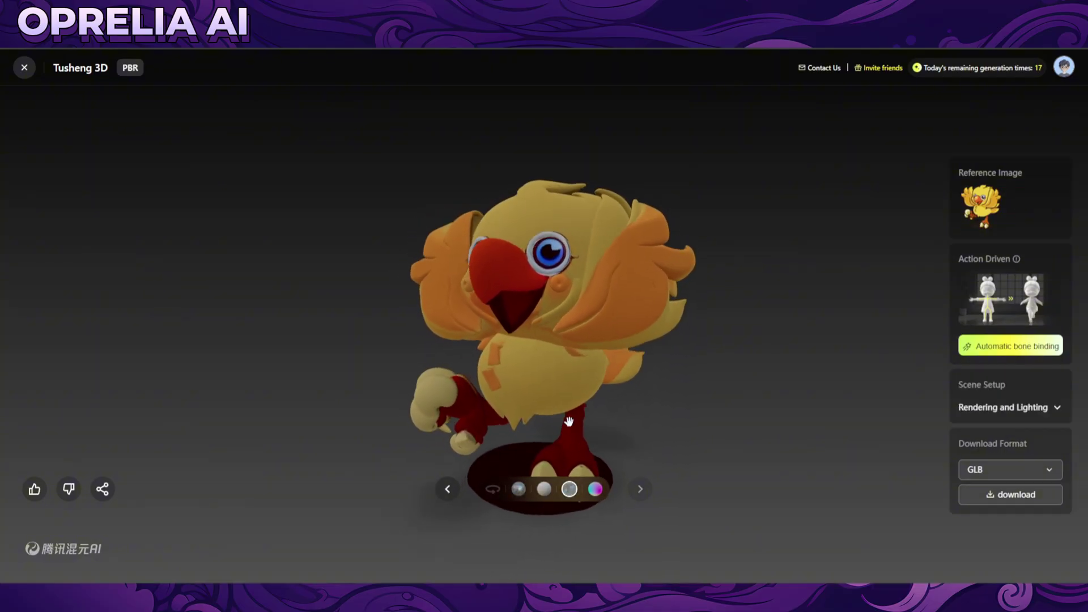
{"action": "left_click", "coordinate": [596, 493]}
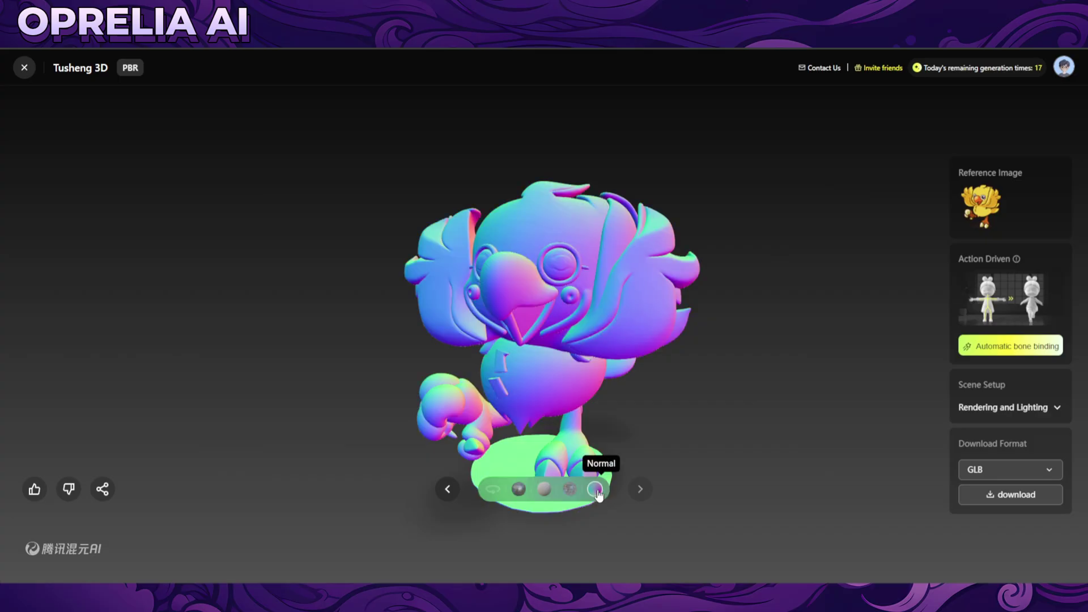
{"action": "mouse_move", "coordinate": [600, 501]}
{"action": "left_mouse_down"}
{"action": "mouse_move", "coordinate": [615, 300]}
{"action": "mouse_move", "coordinate": [580, 304]}
{"action": "left_mouse_up"}
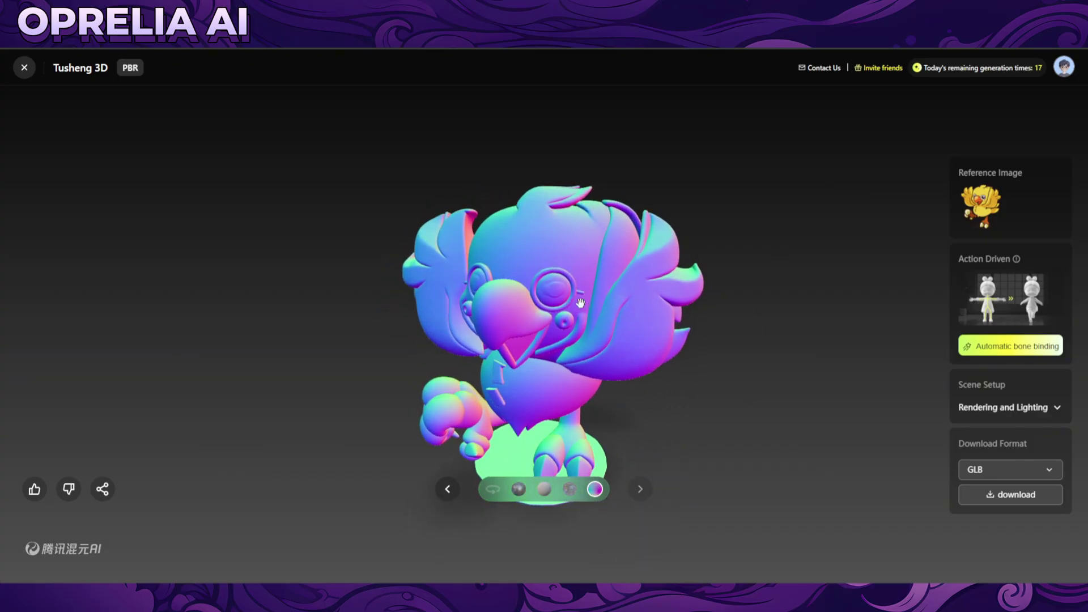
{"action": "left_click_drag", "start_coordinate": [524, 453], "coordinate": [520, 434]}
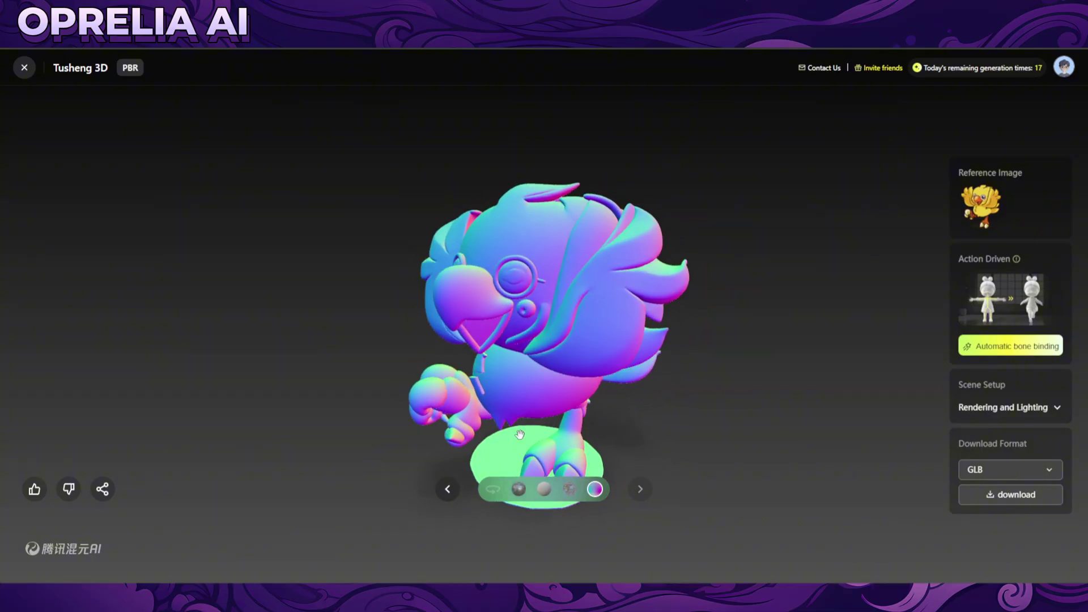
{"action": "left_click", "coordinate": [518, 489]}
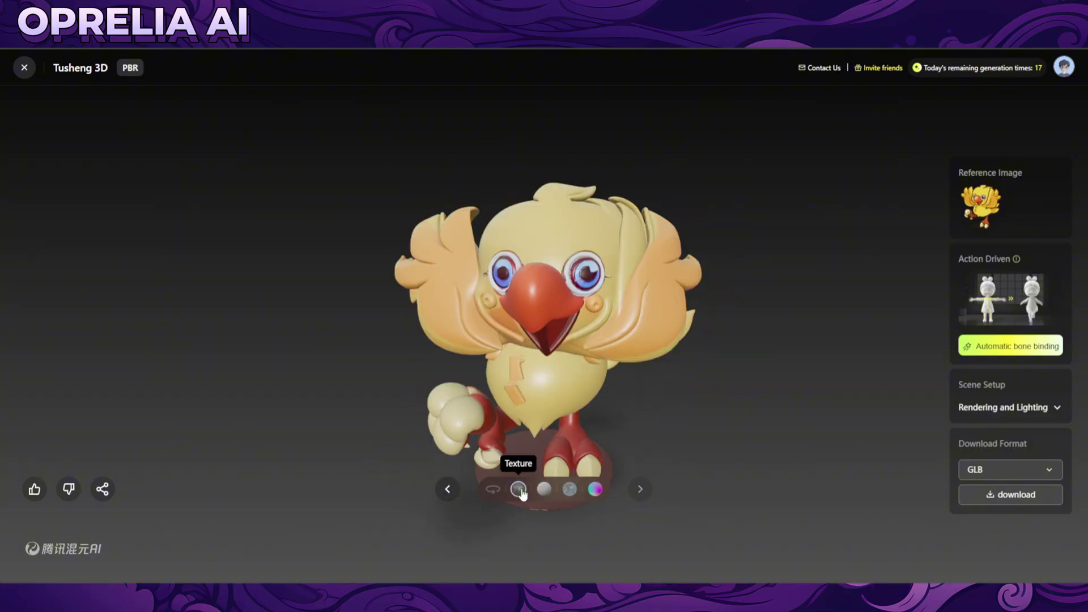
{"action": "left_click", "coordinate": [492, 489]}
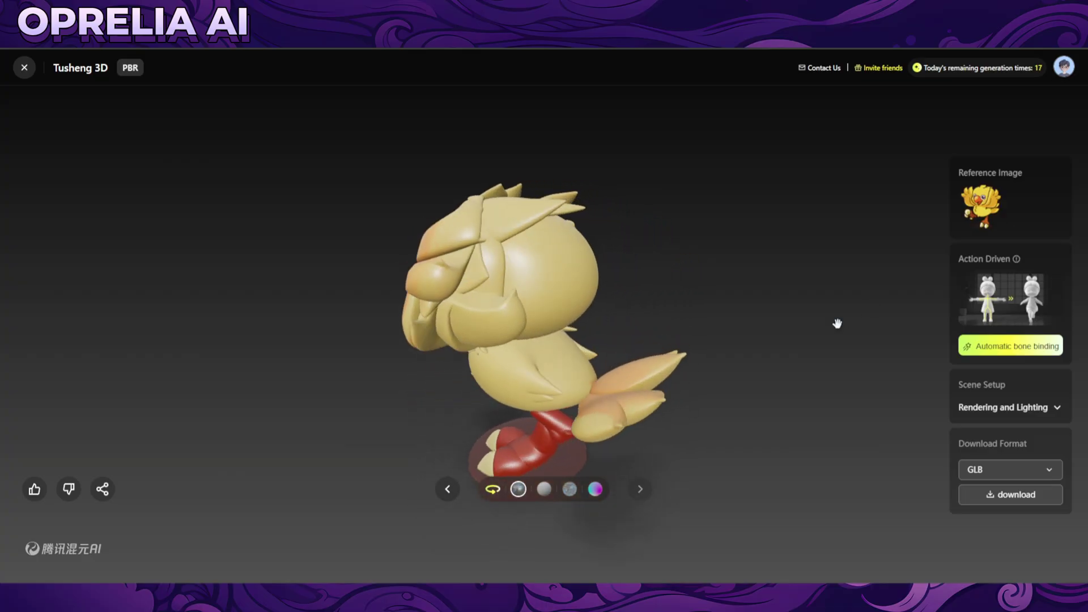
Submit thumbs-up feedback tagged 'Accurate understanding of pictures and texts' and close the viewer.
{"action": "left_click", "coordinate": [35, 489]}
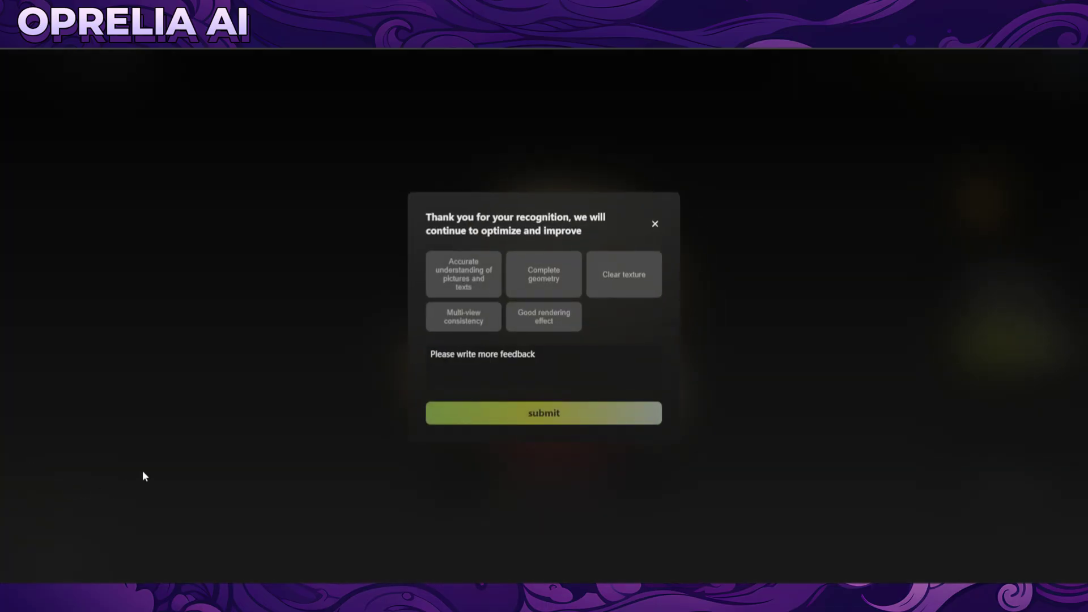
{"action": "left_click", "coordinate": [461, 278]}
{"action": "left_click", "coordinate": [531, 416]}
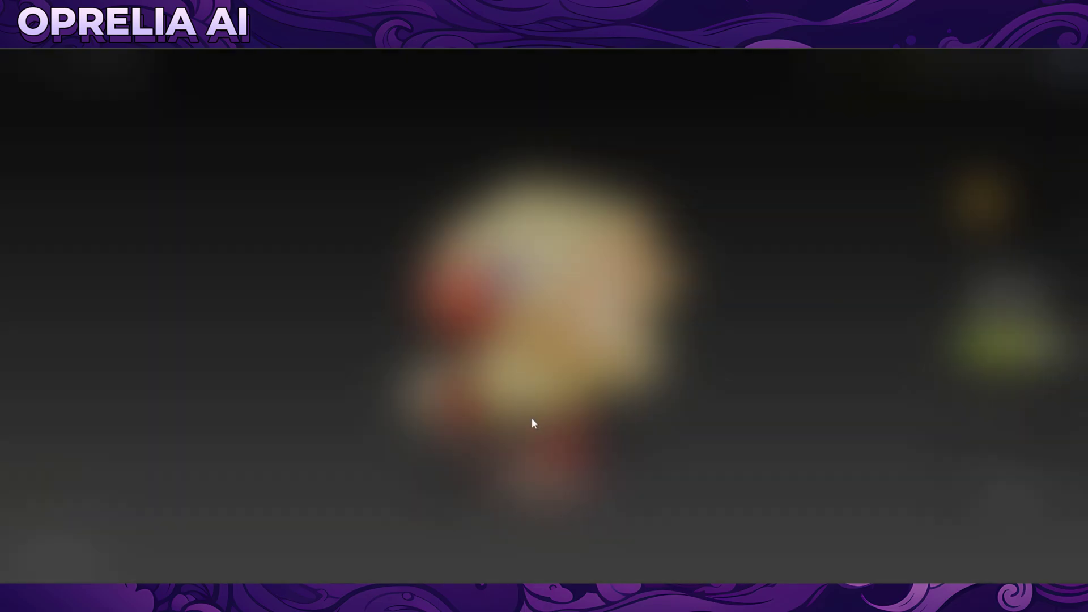
{"action": "left_click", "coordinate": [24, 67]}
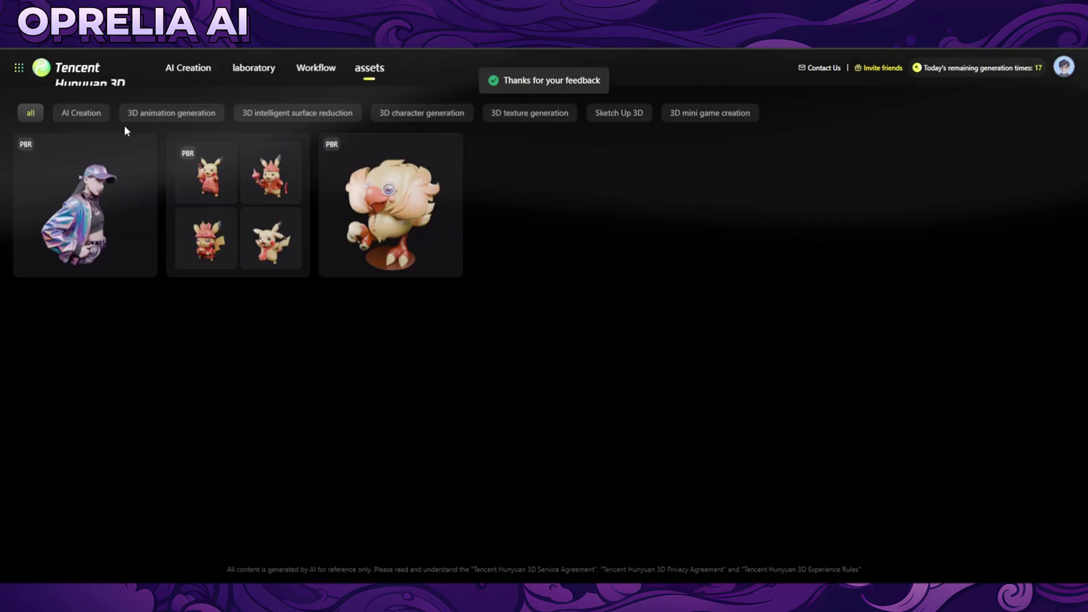
Open the streetwear girl model and view its enlarged reference image, then close it.
{"action": "left_click", "coordinate": [132, 209]}
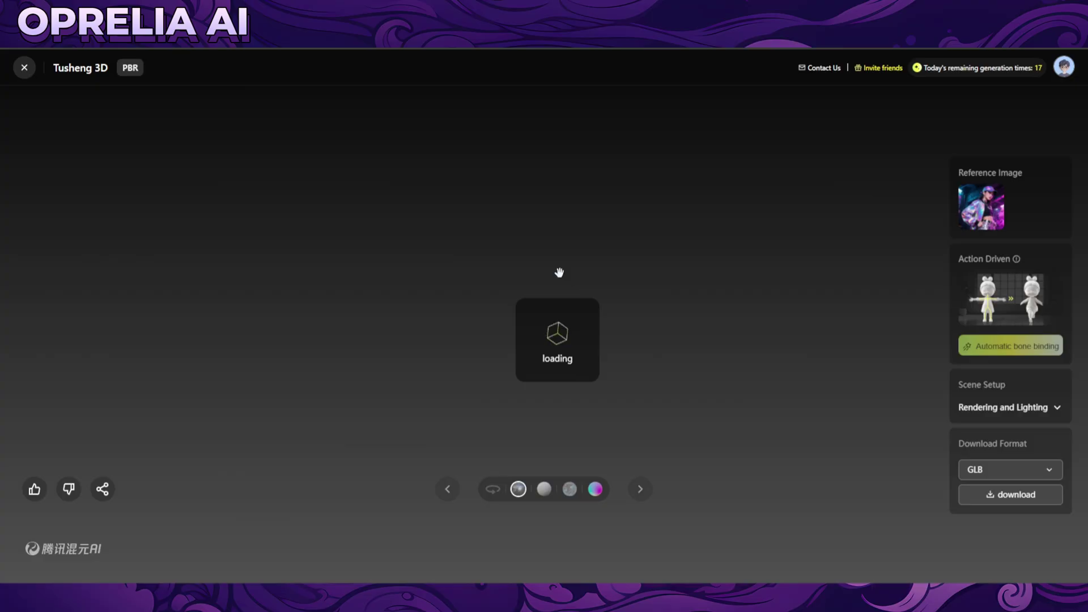
{"action": "left_click", "coordinate": [963, 218]}
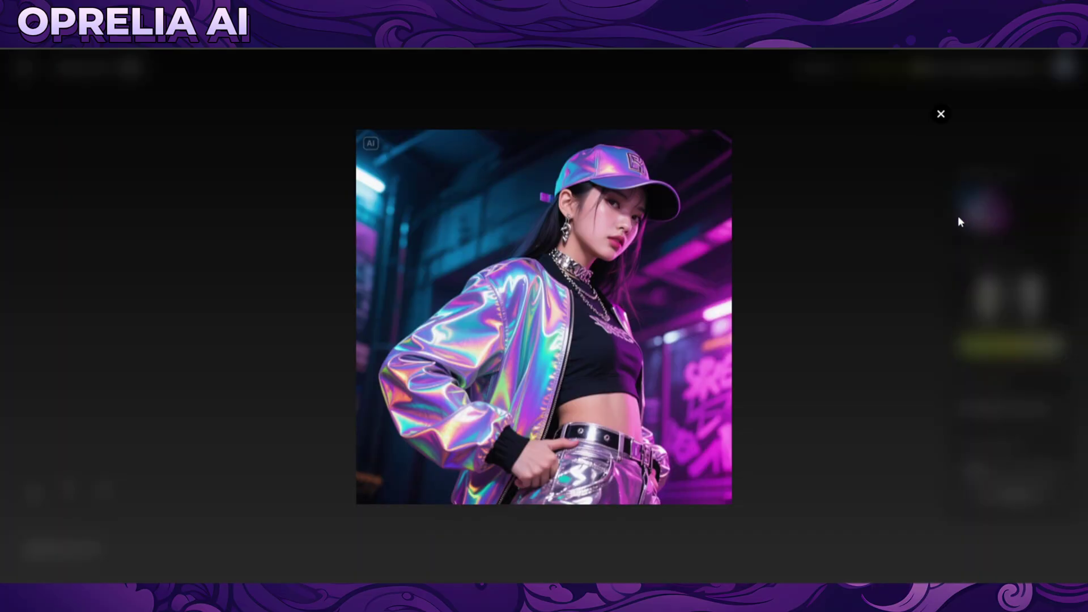
{"action": "left_click", "coordinate": [826, 251]}
Orbit and zoom the girl model through front, high and side views, and turn on Automatic rotation.
{"action": "left_click_drag", "start_coordinate": [593, 342], "coordinate": [497, 330]}
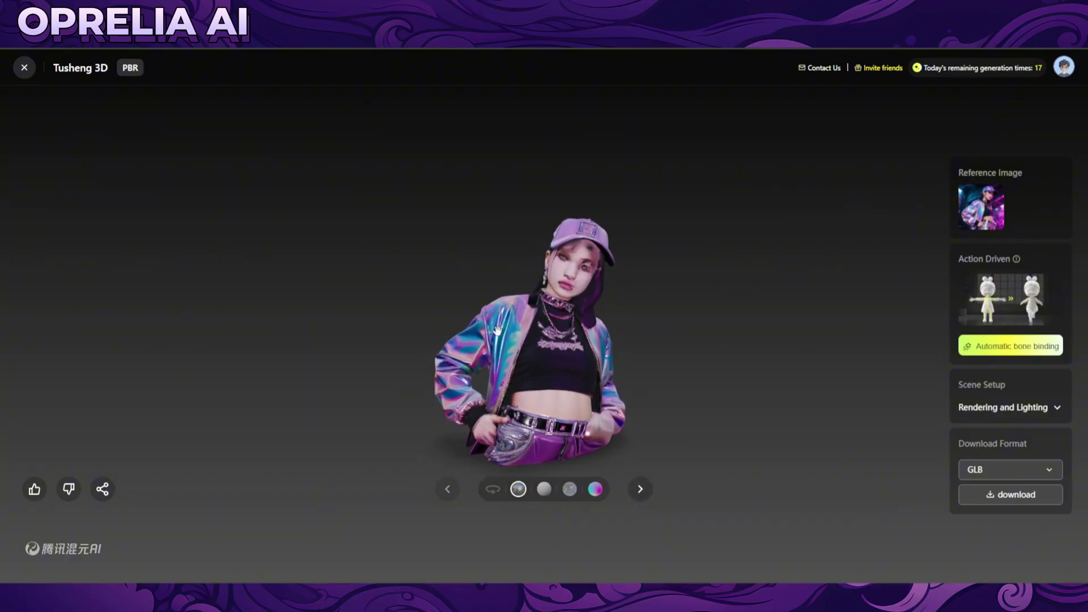
{"action": "scroll", "coordinate": [516, 378], "scroll_direction": "up", "scroll_amount": 2}
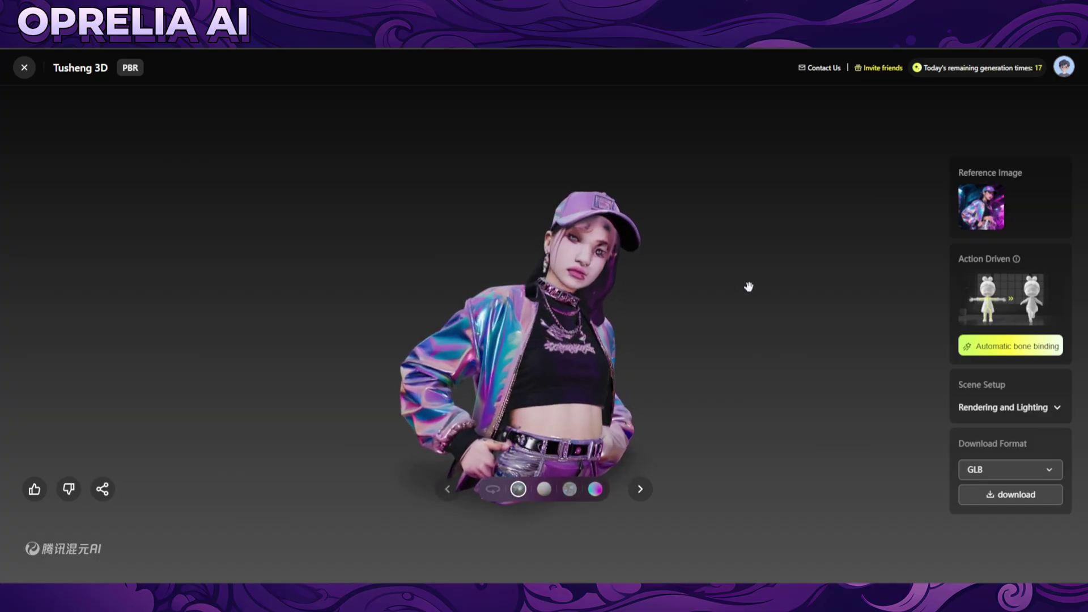
{"action": "left_click_drag", "start_coordinate": [749, 286], "coordinate": [626, 282]}
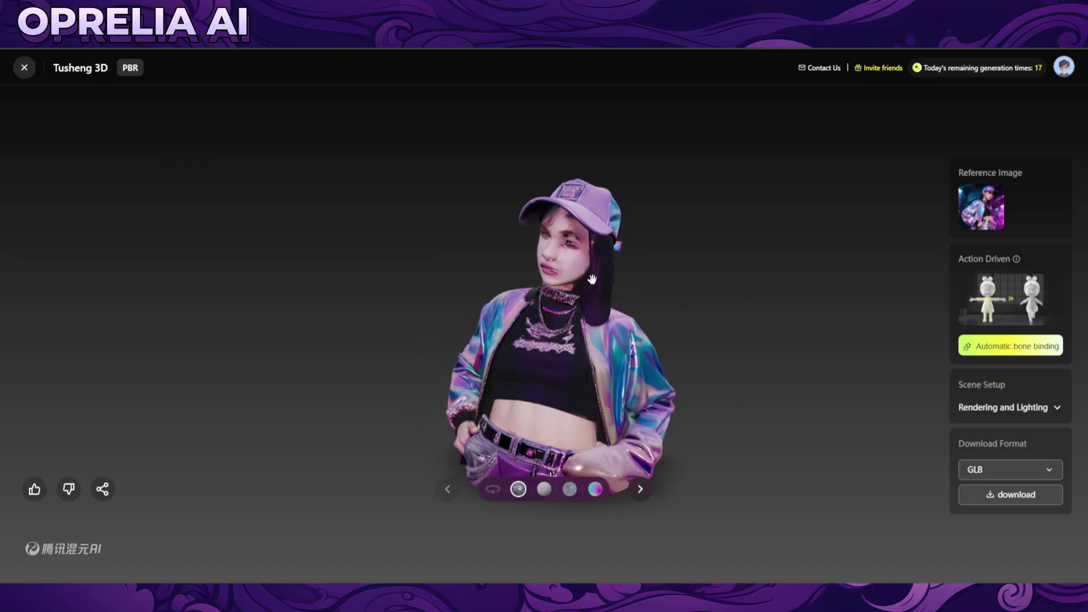
{"action": "scroll", "coordinate": [594, 253], "scroll_direction": "up", "scroll_amount": 2}
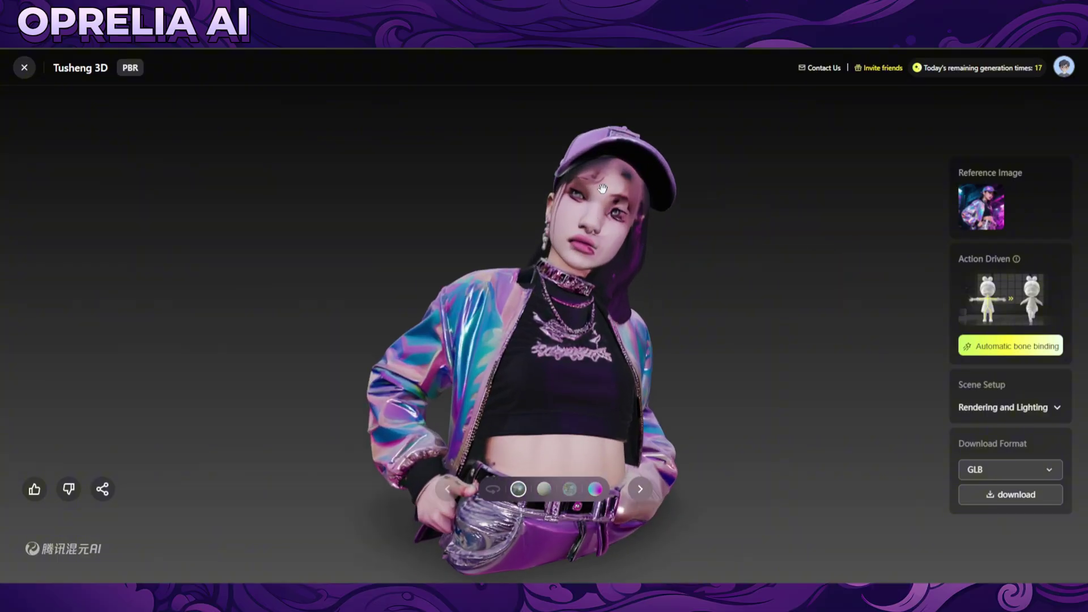
{"action": "left_click_drag", "start_coordinate": [554, 281], "coordinate": [649, 355]}
{"action": "left_click_drag", "start_coordinate": [744, 452], "coordinate": [416, 326]}
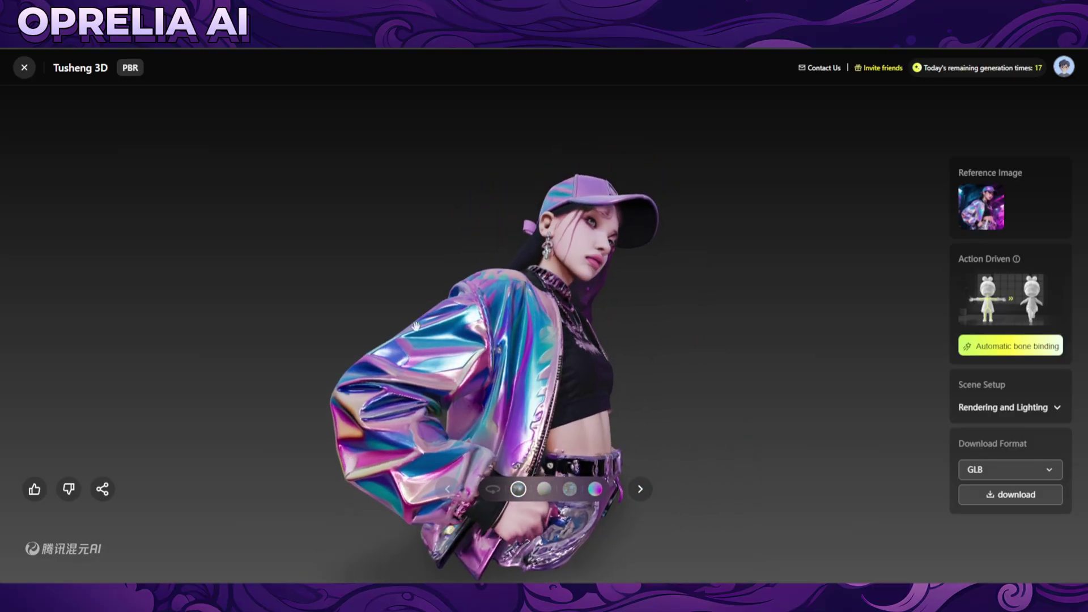
{"action": "left_click_drag", "start_coordinate": [390, 406], "coordinate": [389, 369]}
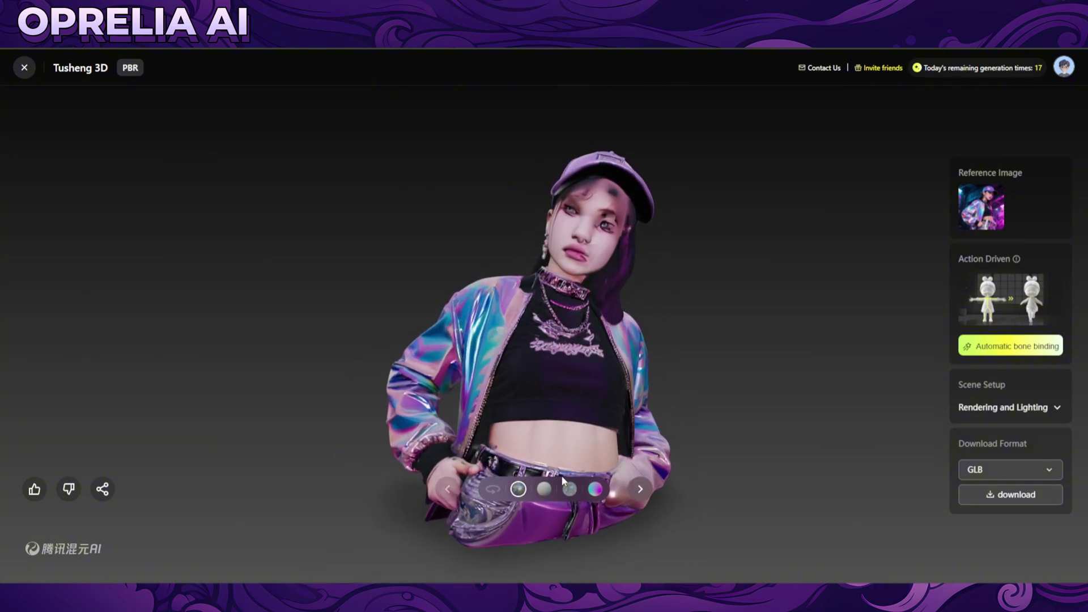
{"action": "left_click", "coordinate": [487, 491]}
{"action": "left_click_drag", "start_coordinate": [549, 433], "coordinate": [669, 432]}
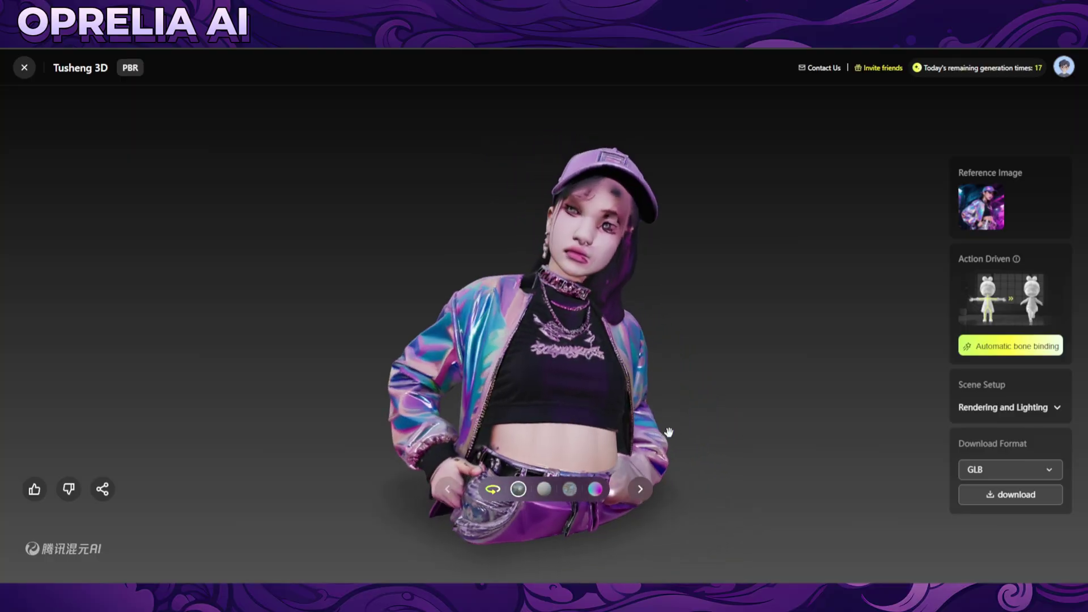
Switch the girl to the white clay material and tilt it to see the underside, cap top and side.
{"action": "left_click", "coordinate": [546, 492]}
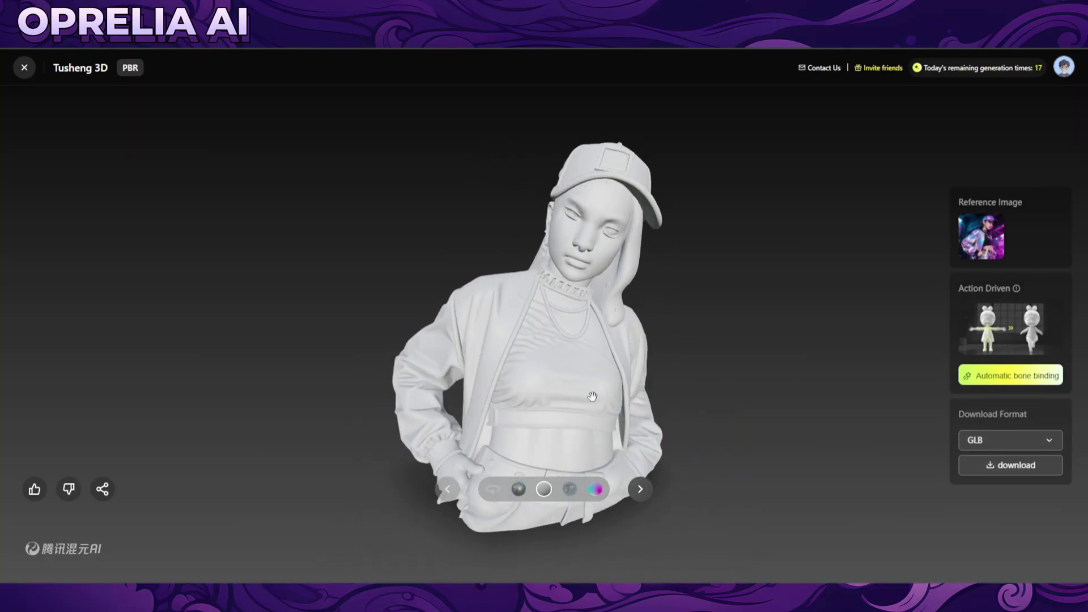
{"action": "left_click_drag", "start_coordinate": [595, 239], "coordinate": [580, 220]}
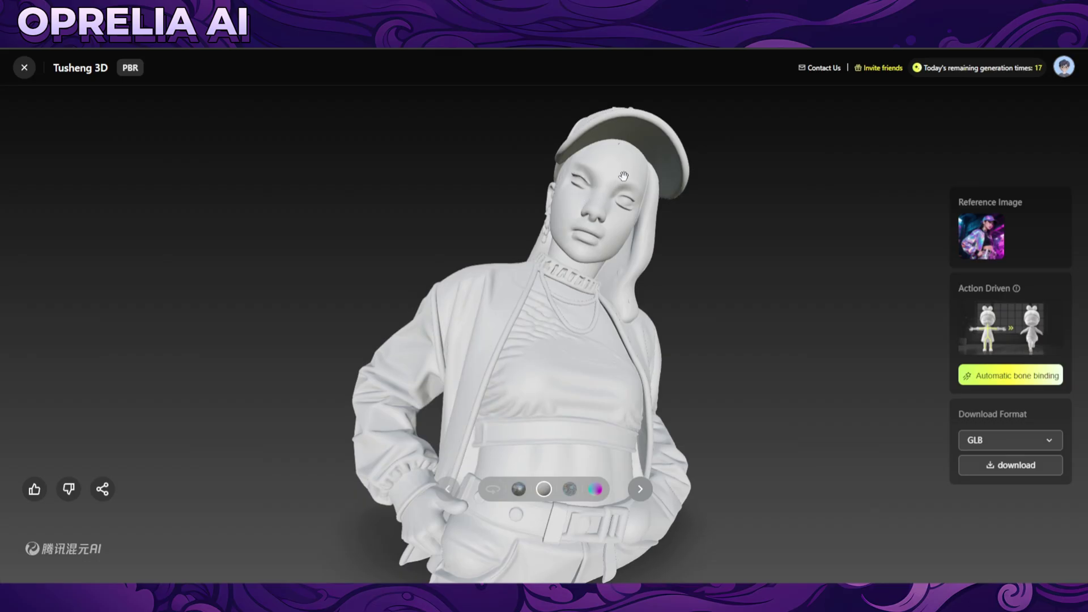
{"action": "left_click_drag", "start_coordinate": [635, 195], "coordinate": [622, 170]}
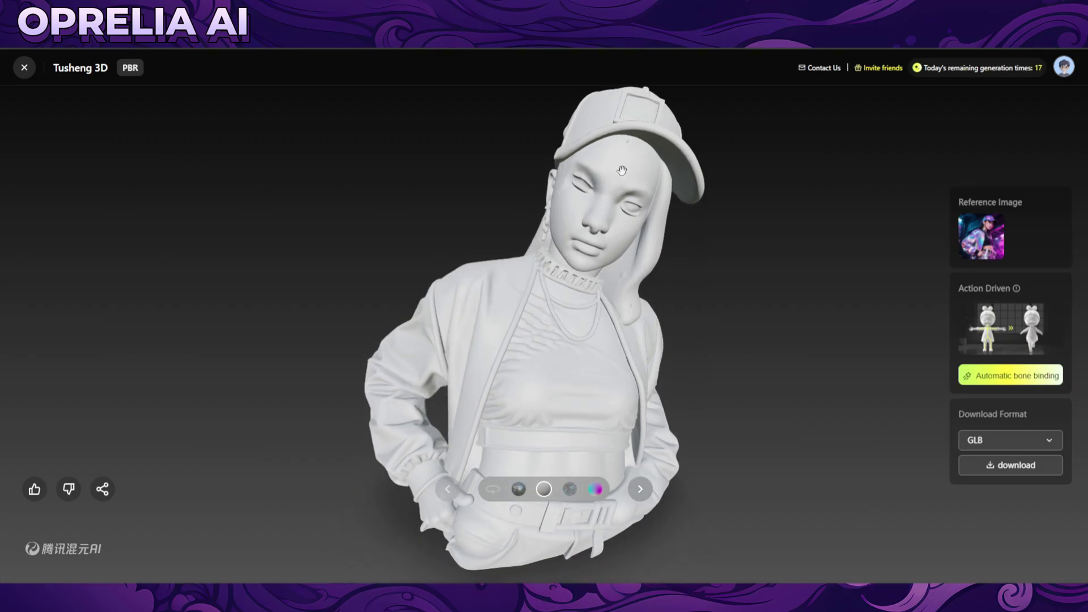
{"action": "left_click_drag", "start_coordinate": [664, 234], "coordinate": [400, 274]}
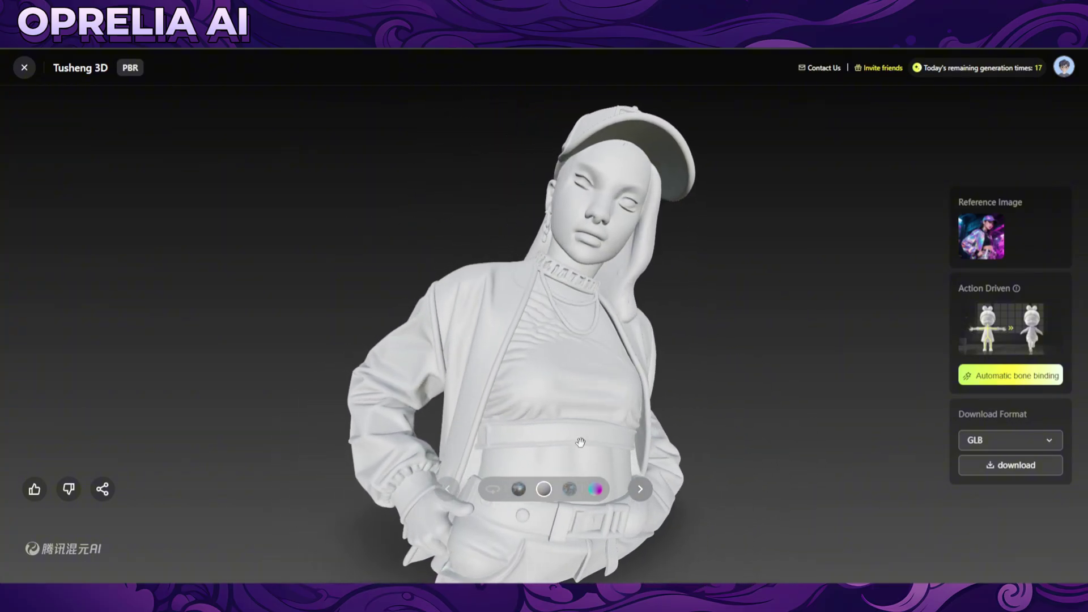
Preview the Albedo then Normal maps and check download formats GLB, OBJ, FBX, STL, USDZ, MP4 and GIF.
{"action": "left_click", "coordinate": [571, 489]}
{"action": "left_click", "coordinate": [595, 490]}
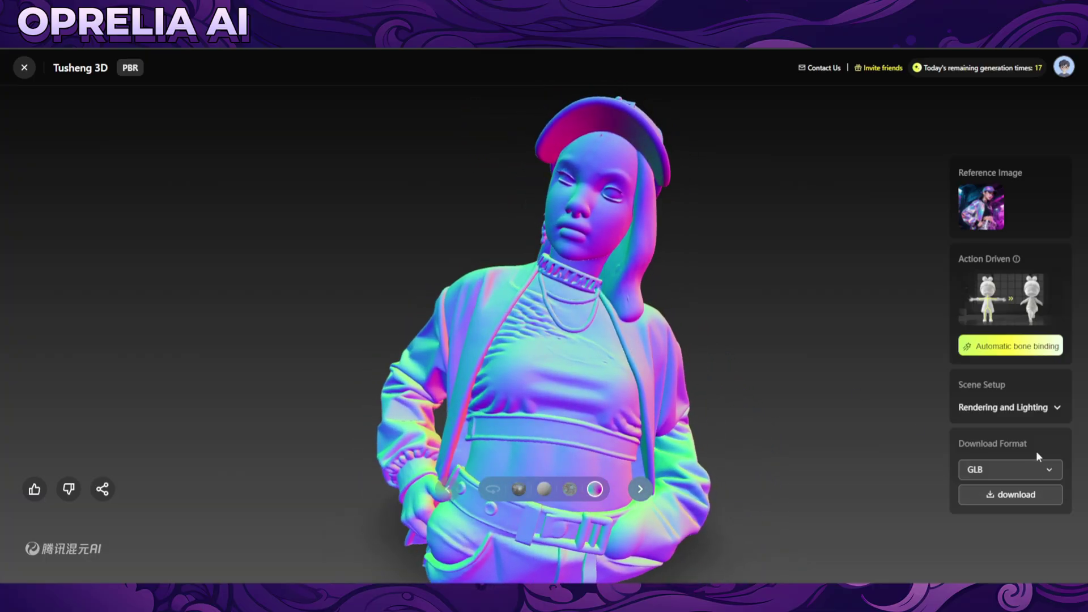
{"action": "left_click", "coordinate": [1040, 468]}
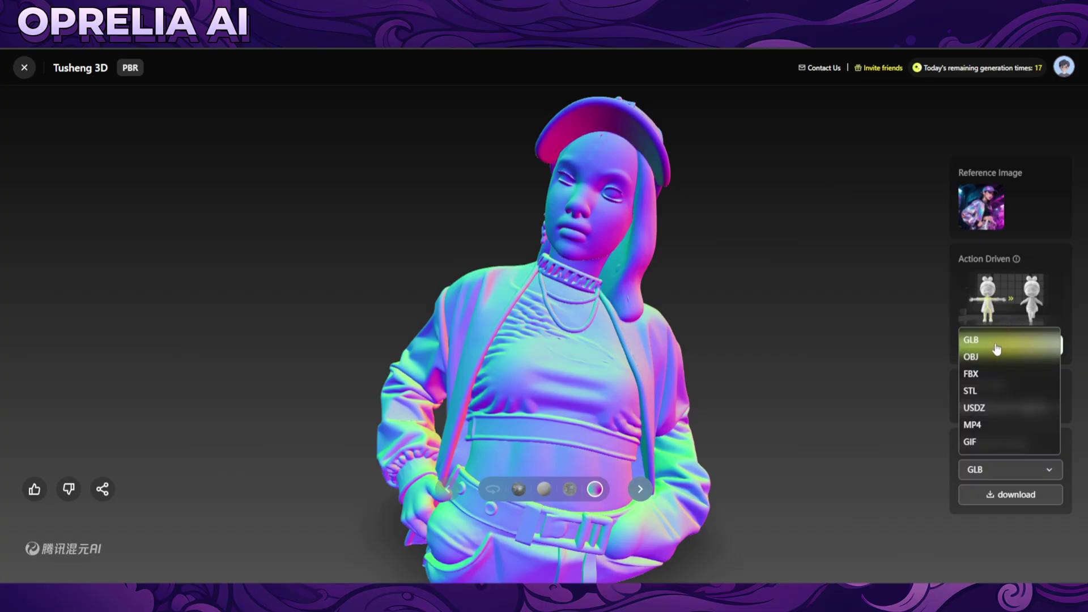
{"action": "left_click", "coordinate": [860, 295]}
{"action": "left_click", "coordinate": [24, 67]}
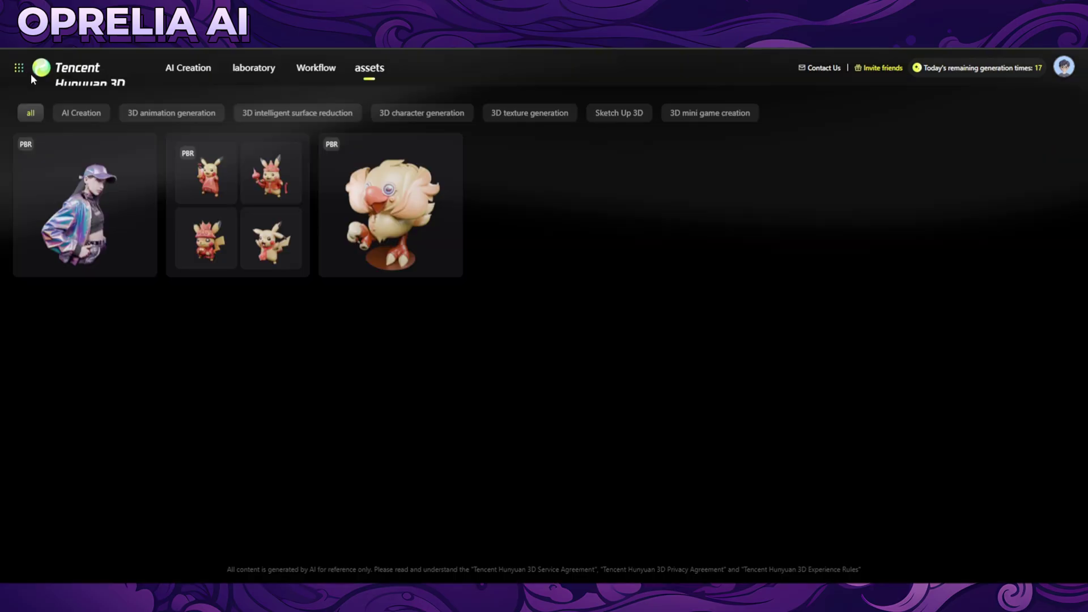
{"action": "left_click", "coordinate": [232, 195]}
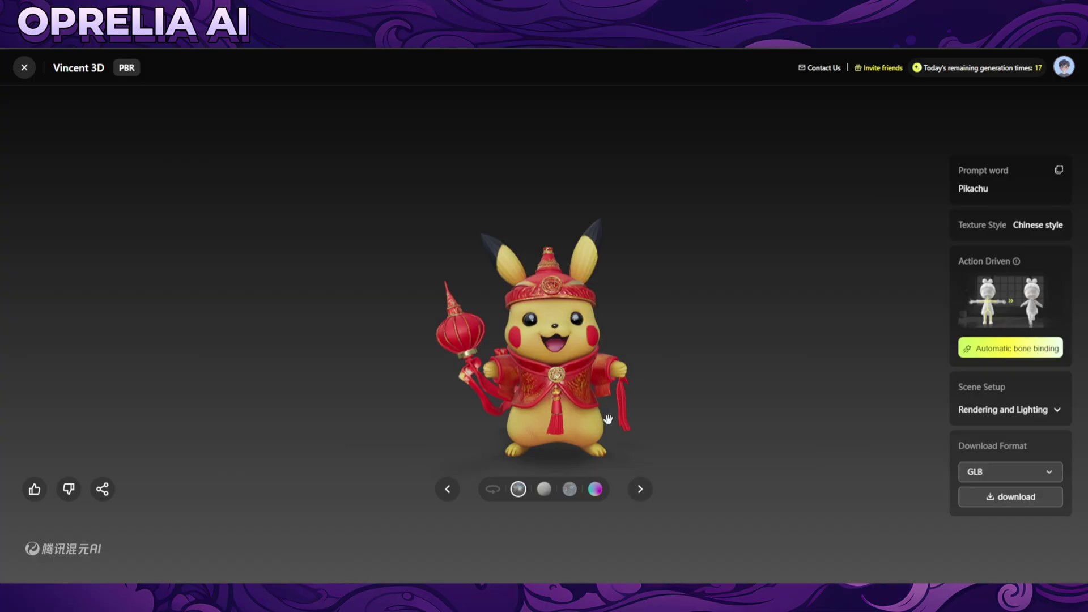
{"action": "left_click_drag", "start_coordinate": [435, 377], "coordinate": [590, 464]}
{"action": "left_click", "coordinate": [641, 491]}
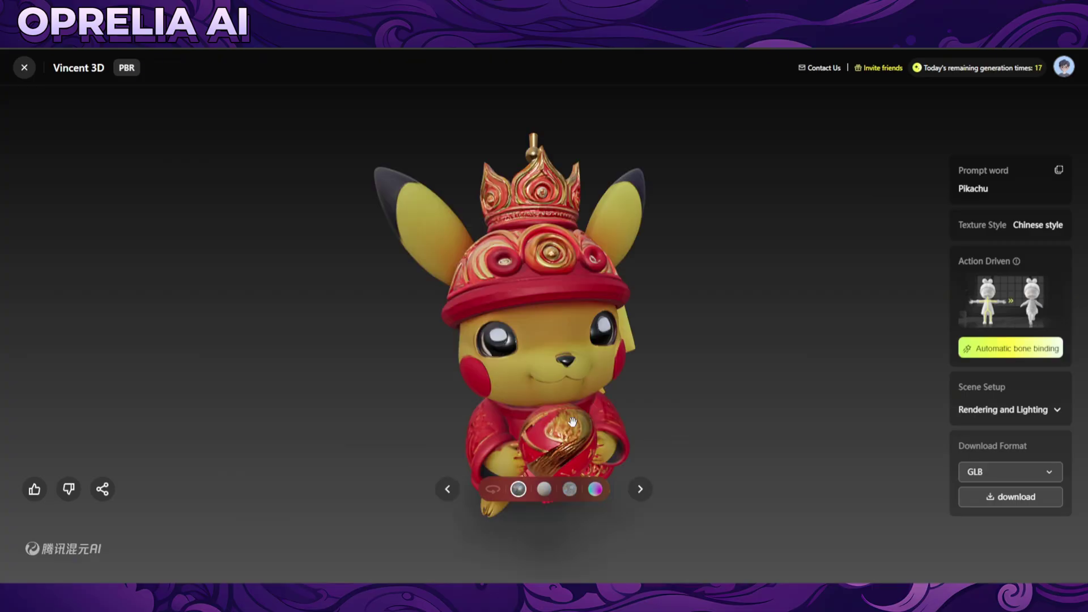
{"action": "left_click", "coordinate": [649, 488]}
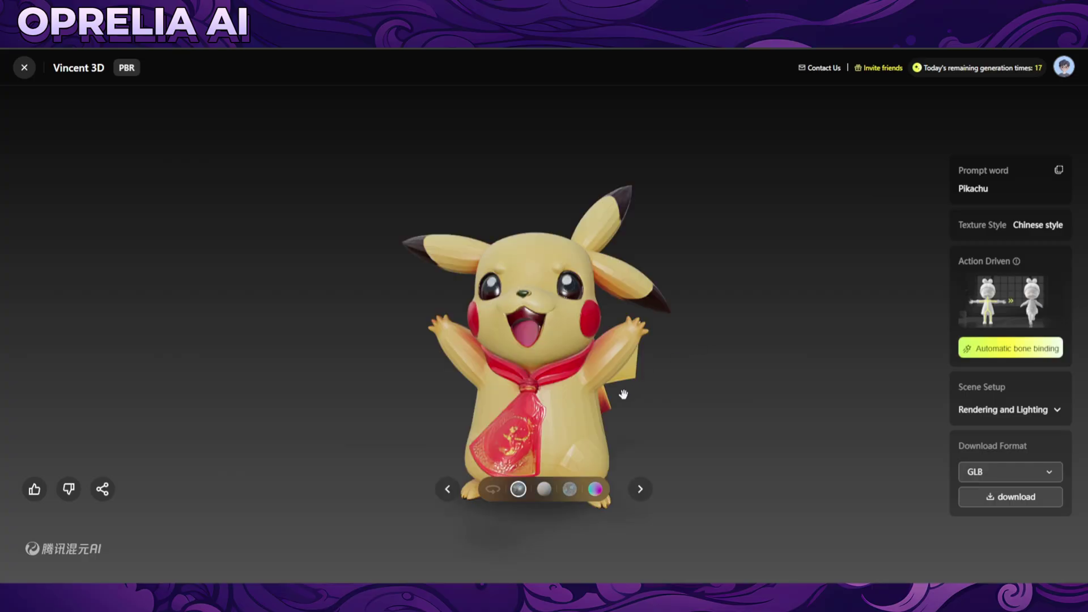
{"action": "left_click_drag", "start_coordinate": [623, 395], "coordinate": [387, 364]}
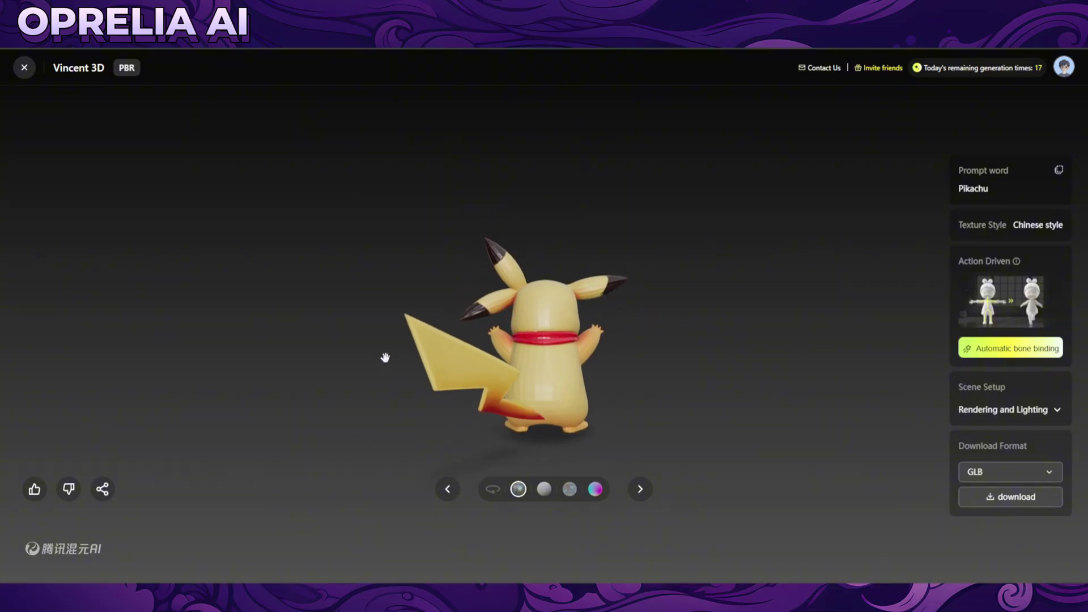
{"action": "left_click_drag", "start_coordinate": [418, 328], "coordinate": [397, 321]}
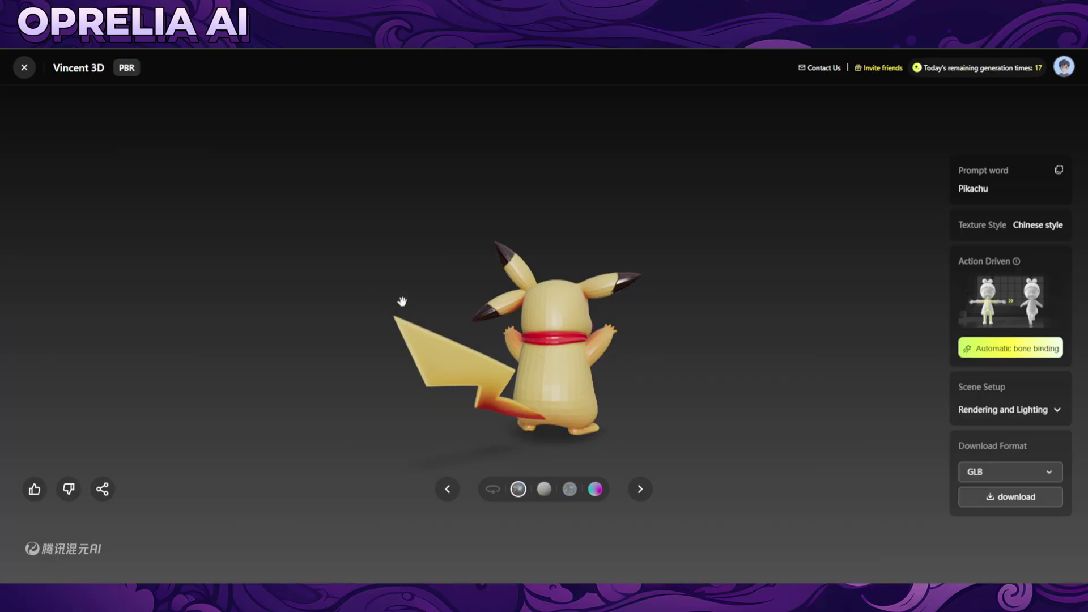
{"action": "left_click_drag", "start_coordinate": [429, 384], "coordinate": [649, 362]}
{"action": "scroll", "coordinate": [678, 367], "scroll_direction": "up", "scroll_amount": 2}
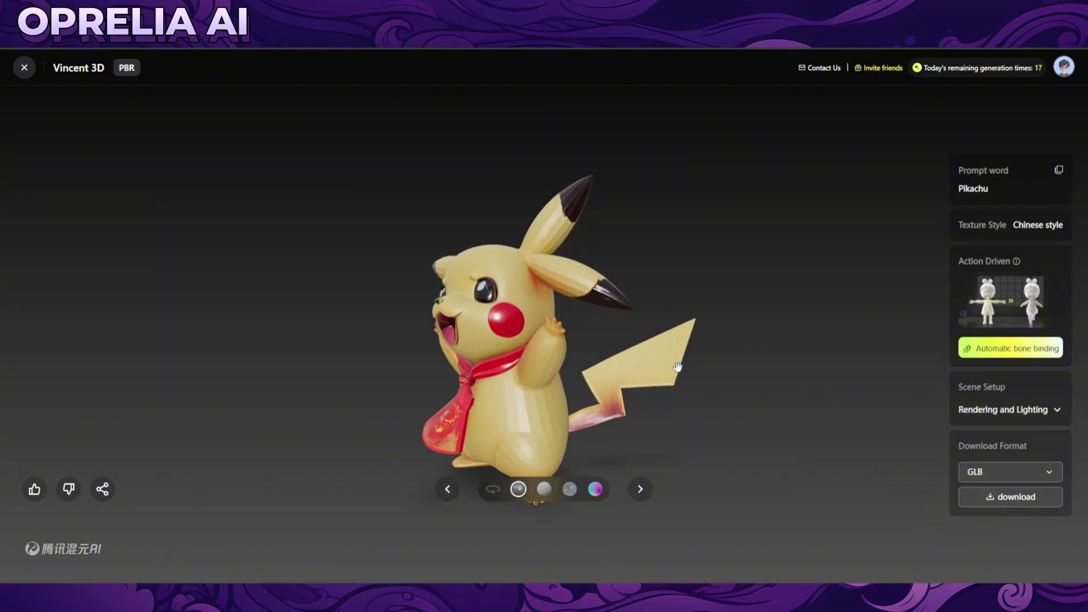
{"action": "scroll", "coordinate": [678, 367], "scroll_direction": "up", "scroll_amount": 2}
{"action": "left_click_drag", "start_coordinate": [744, 352], "coordinate": [661, 397]}
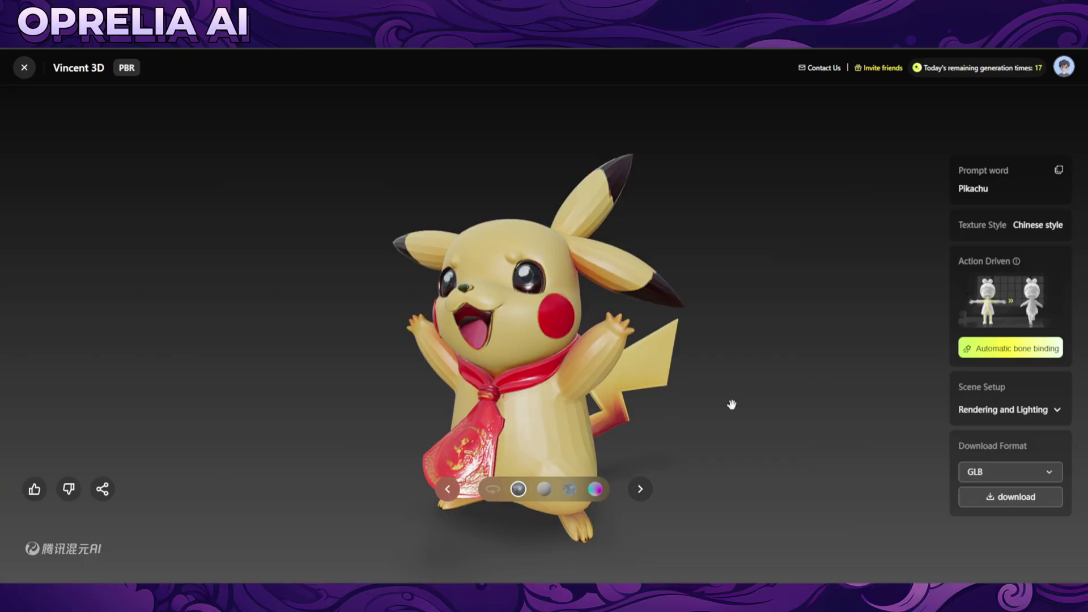
{"action": "left_click", "coordinate": [27, 74]}
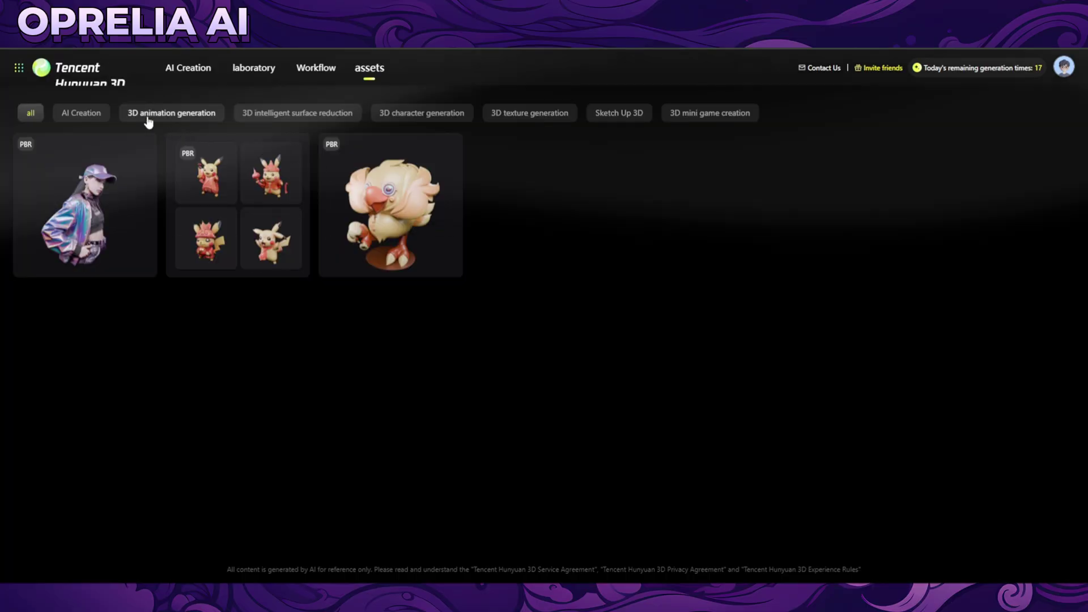
Visit the 3D applications laboratory and try the Sketch Up 3D tool before going back to the list.
{"action": "left_click", "coordinate": [169, 71]}
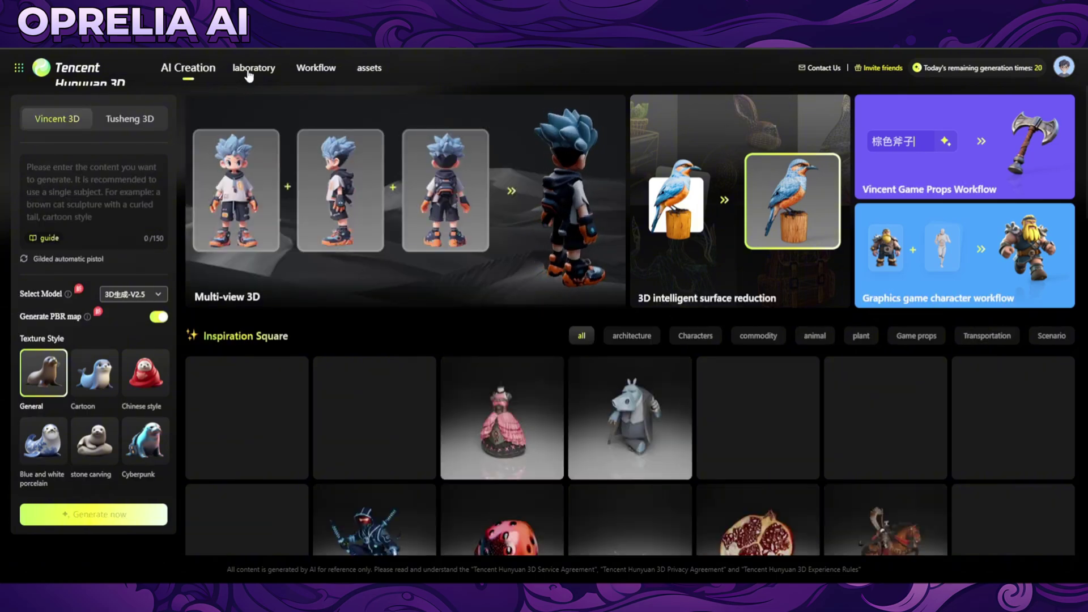
{"action": "left_click", "coordinate": [250, 69]}
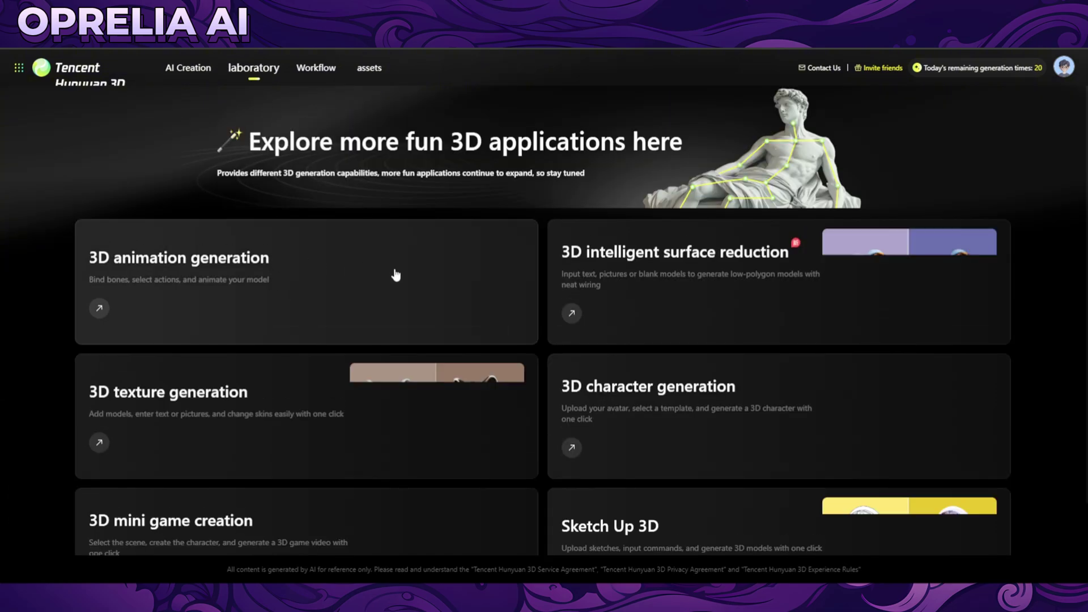
{"action": "scroll", "coordinate": [397, 275], "scroll_direction": "down", "scroll_amount": 1}
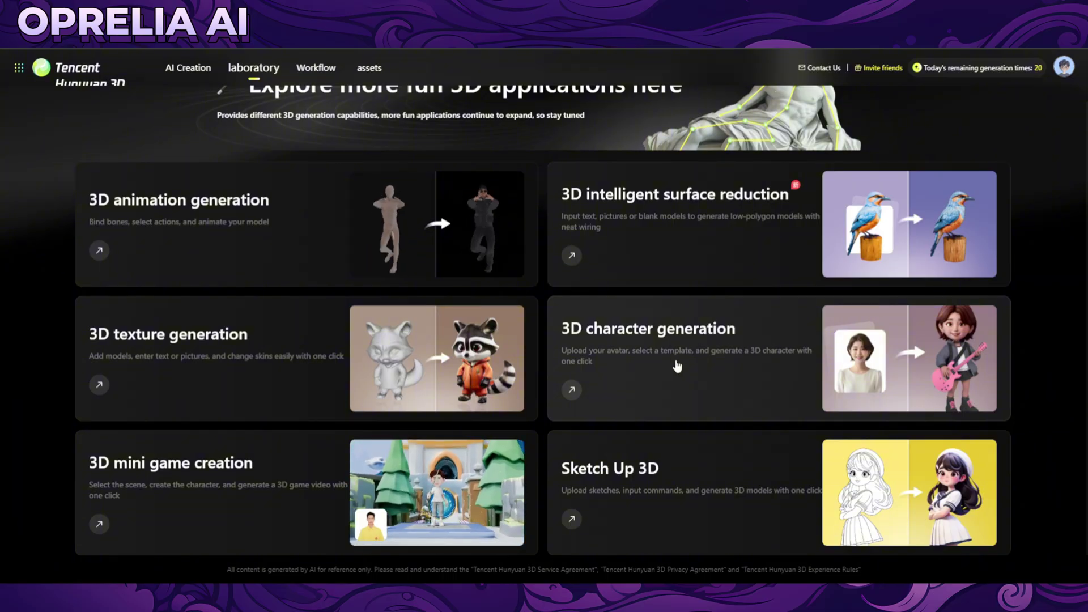
{"action": "left_click", "coordinate": [642, 495]}
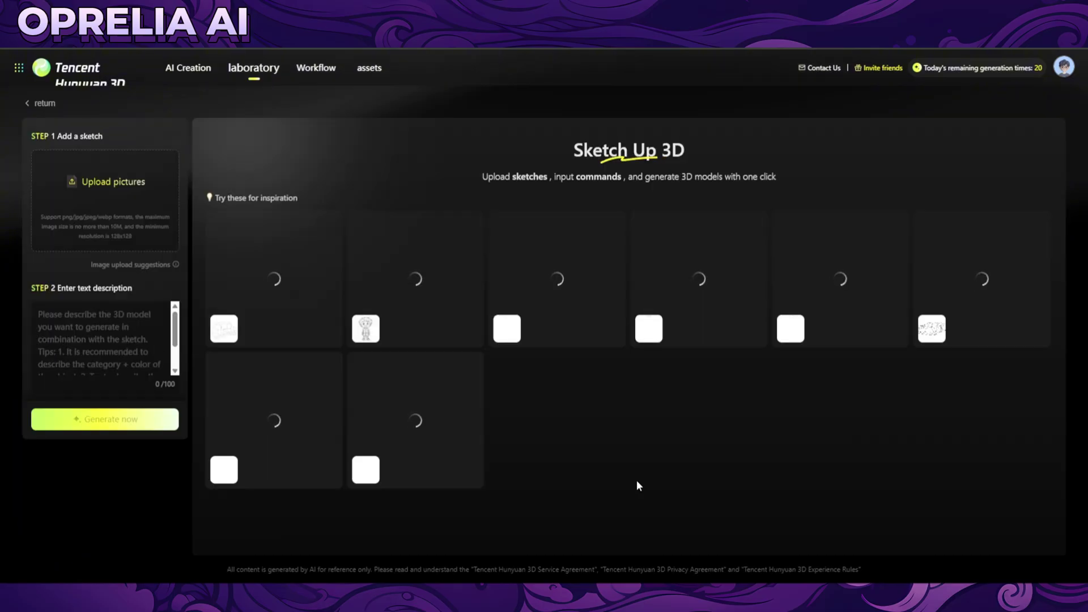
{"action": "left_click", "coordinate": [45, 107]}
Look at the 3D texture generation tool, then return to the AI Creation home page.
{"action": "scroll", "coordinate": [620, 387], "scroll_direction": "down", "scroll_amount": 1}
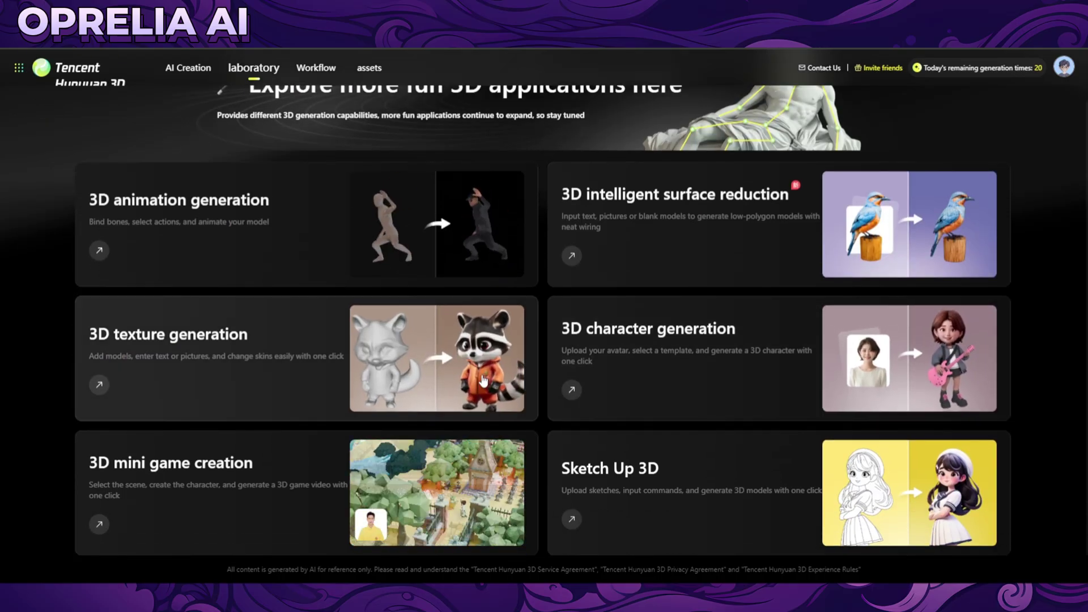
{"action": "left_click", "coordinate": [226, 324]}
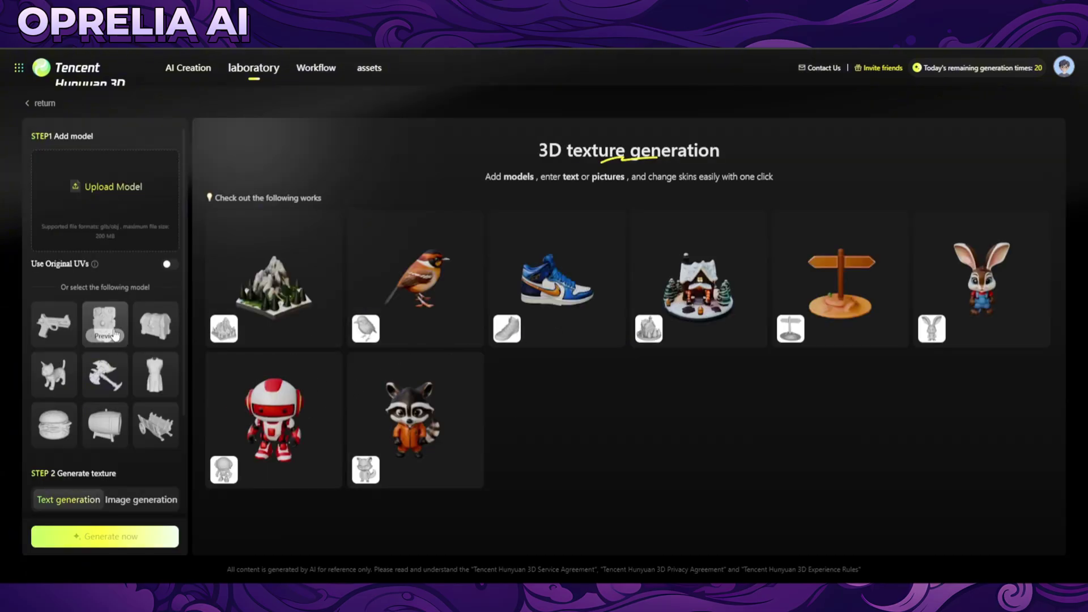
{"action": "left_click", "coordinate": [41, 105]}
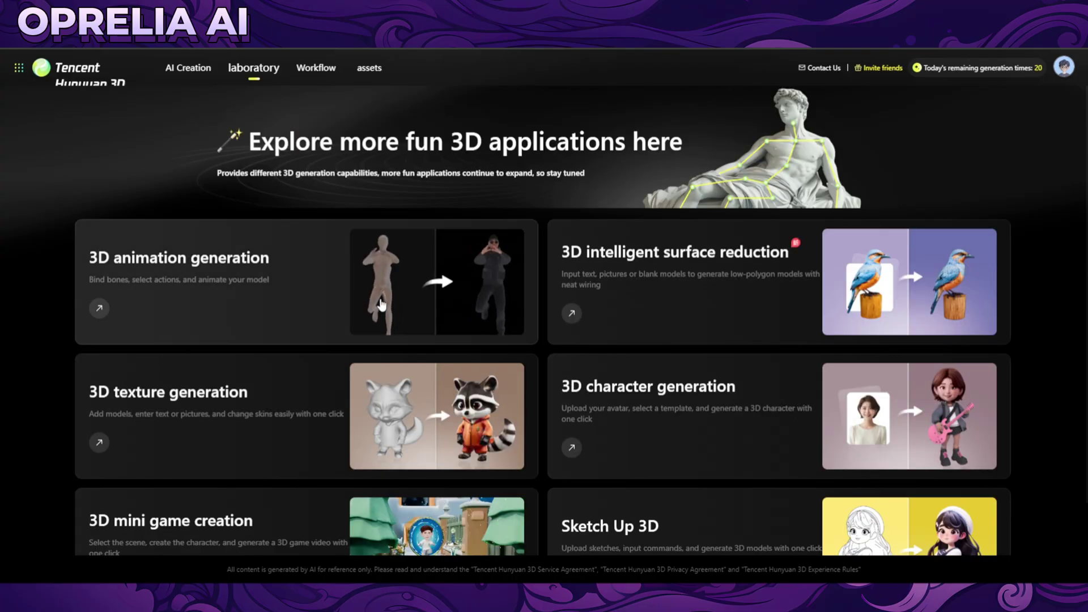
{"action": "scroll", "coordinate": [391, 308], "scroll_direction": "down", "scroll_amount": 1}
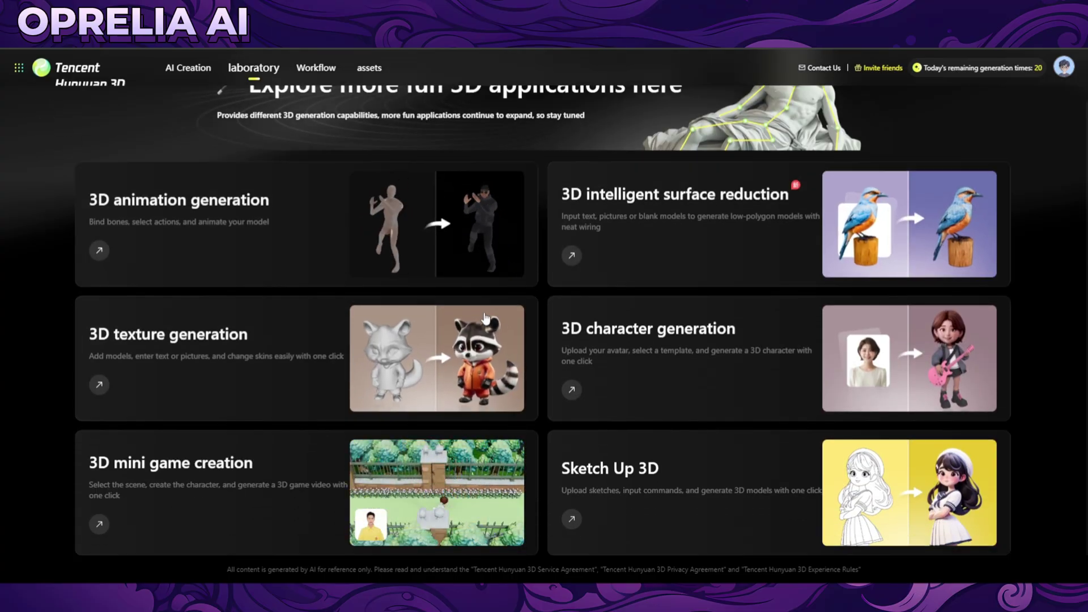
{"action": "double_click", "coordinate": [1038, 68]}
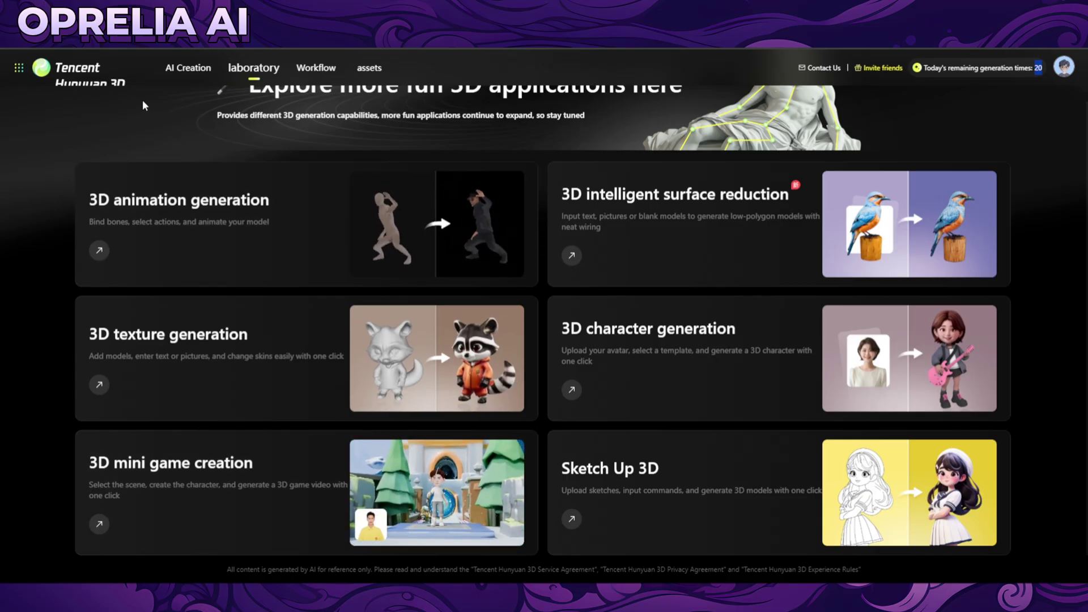
{"action": "left_click", "coordinate": [111, 85]}
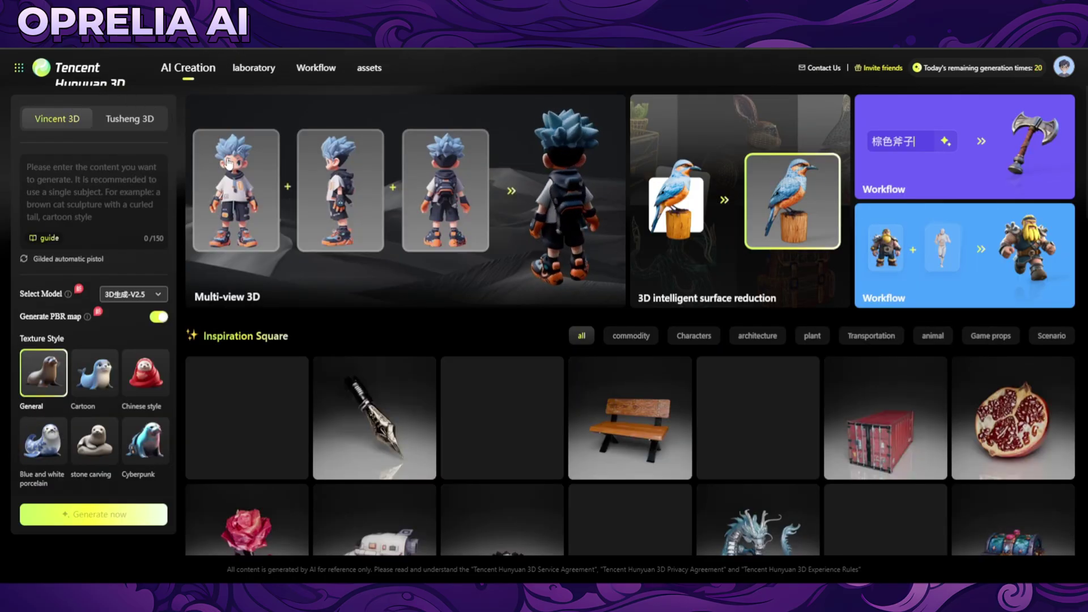
Preview and rotate the pen nib model, then open the flower chair and the wooden bench models.
{"action": "scroll", "coordinate": [517, 311], "scroll_direction": "down", "scroll_amount": 3}
{"action": "left_click", "coordinate": [398, 273]}
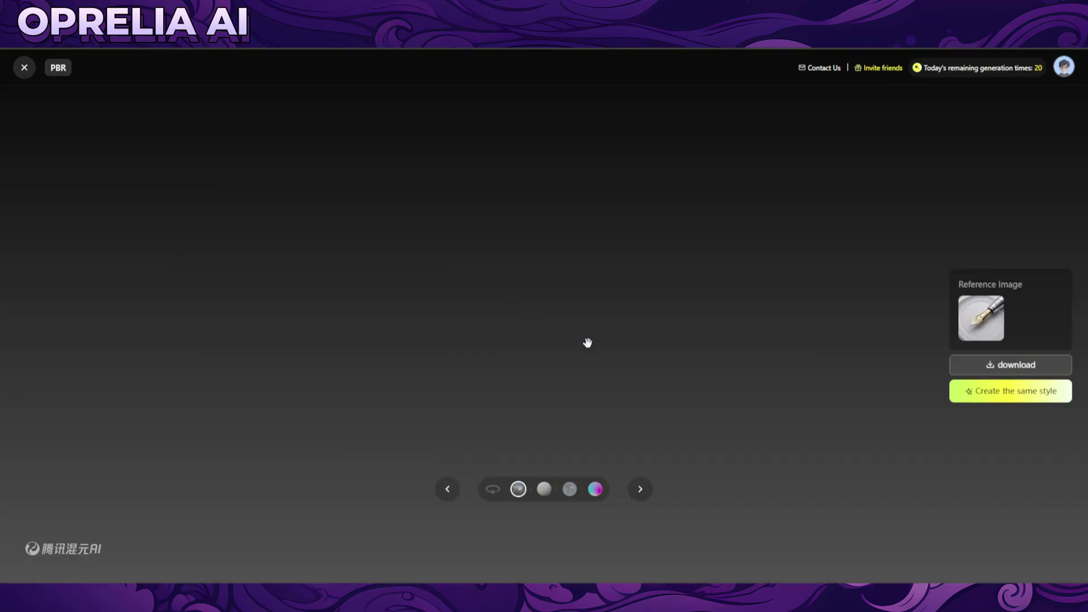
{"action": "scroll", "coordinate": [612, 410], "scroll_direction": "up", "scroll_amount": 5}
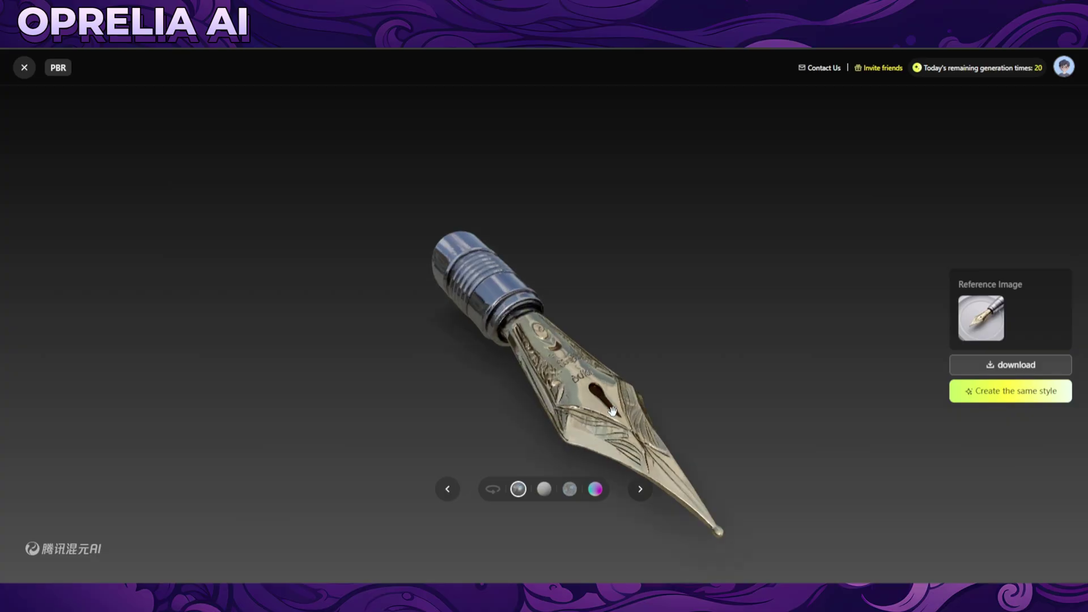
{"action": "left_click_drag", "start_coordinate": [612, 410], "coordinate": [780, 396]}
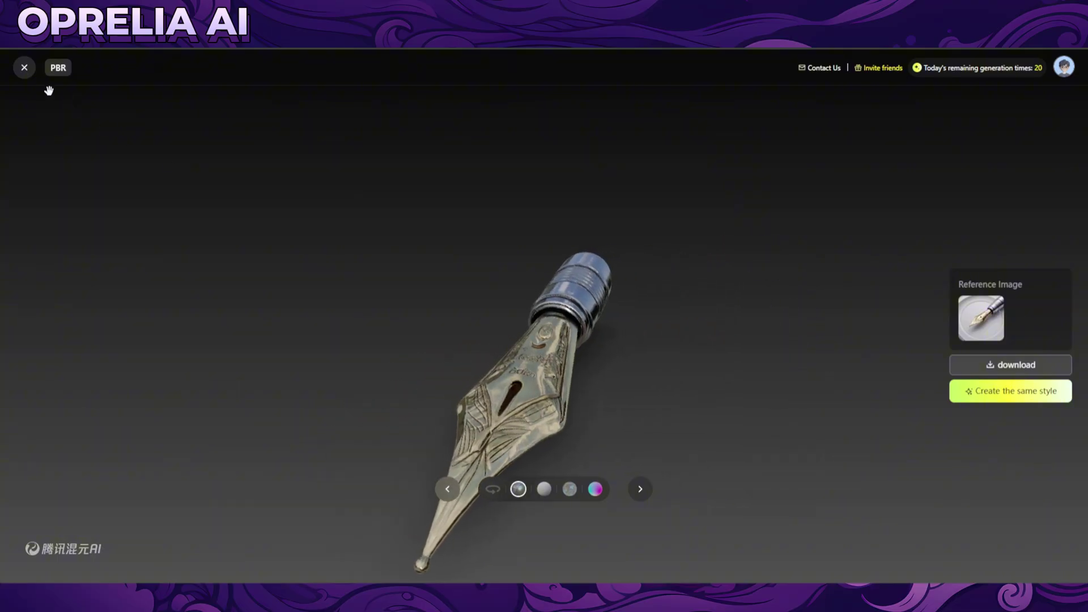
{"action": "left_click", "coordinate": [25, 69]}
{"action": "left_click", "coordinate": [511, 257]}
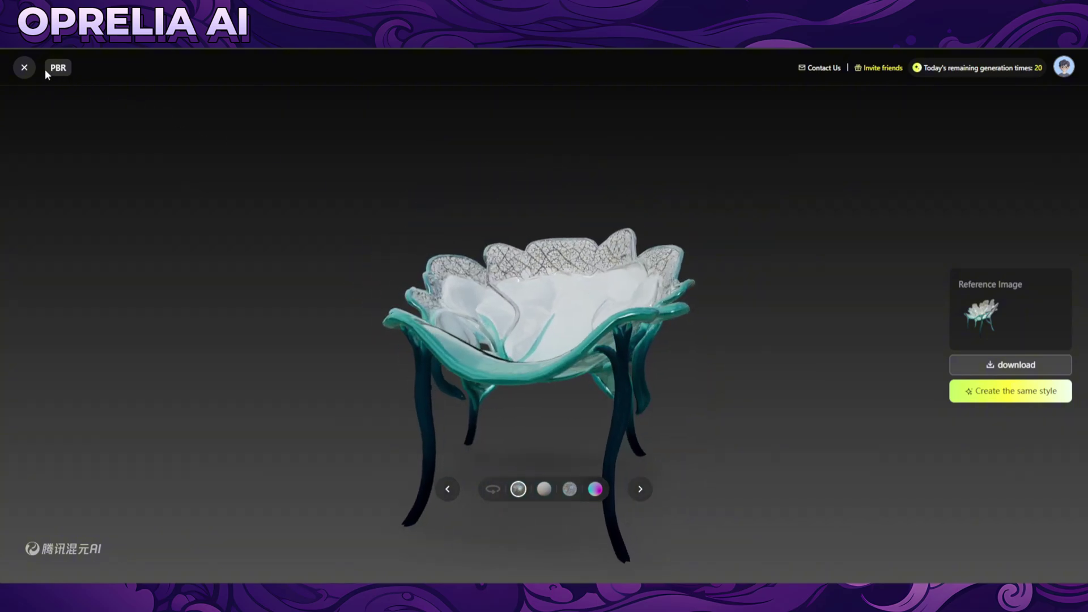
{"action": "left_click", "coordinate": [25, 67]}
{"action": "left_click", "coordinate": [606, 256]}
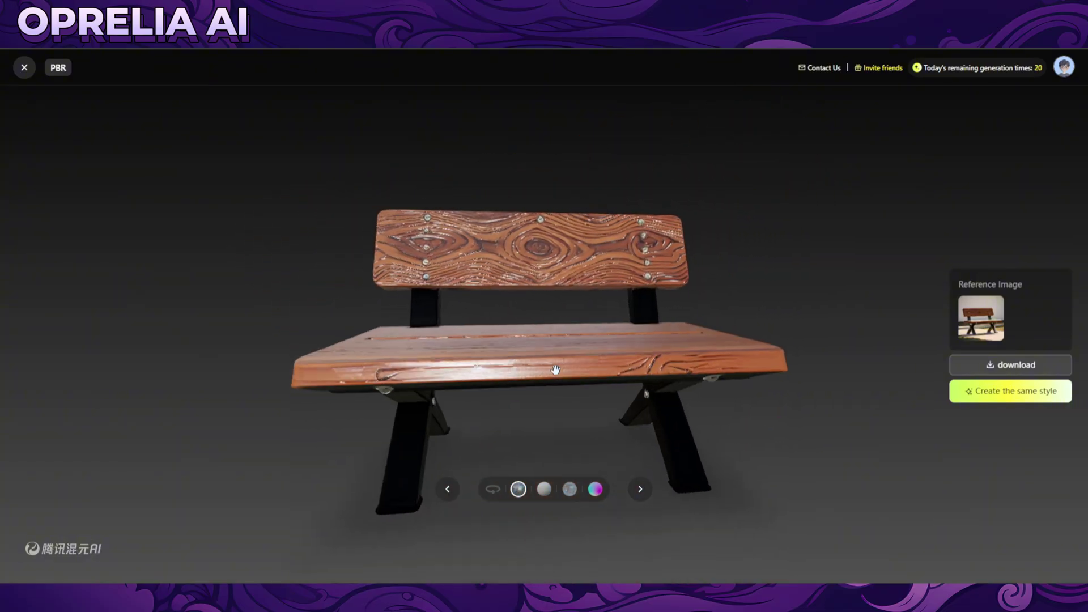
Preview the blue-haired head and red shipping container models, rotating each in the PBR viewer.
{"action": "left_click", "coordinate": [29, 71]}
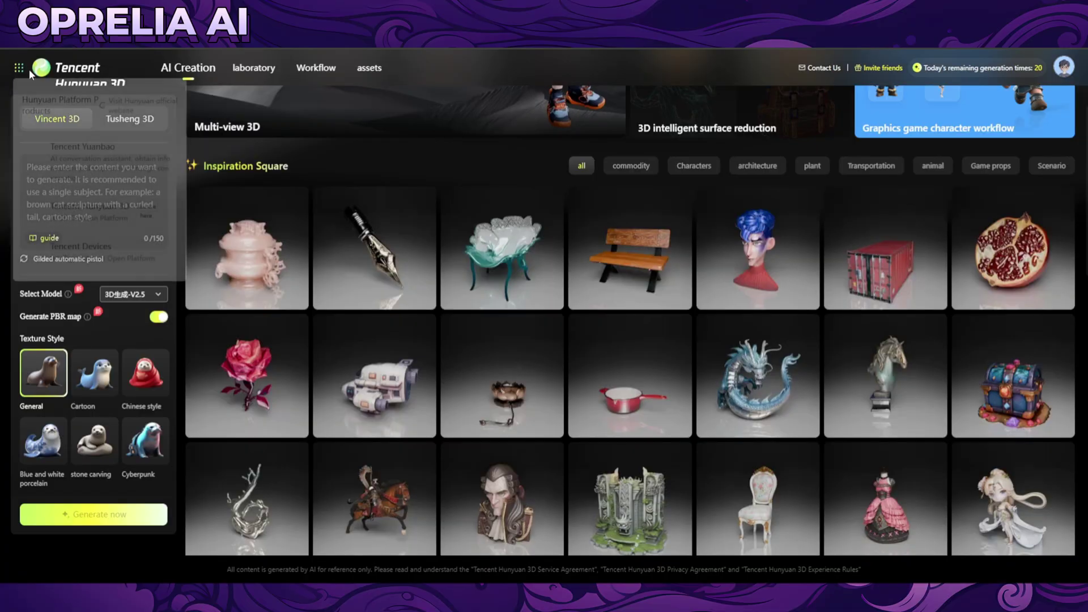
{"action": "left_click", "coordinate": [725, 238]}
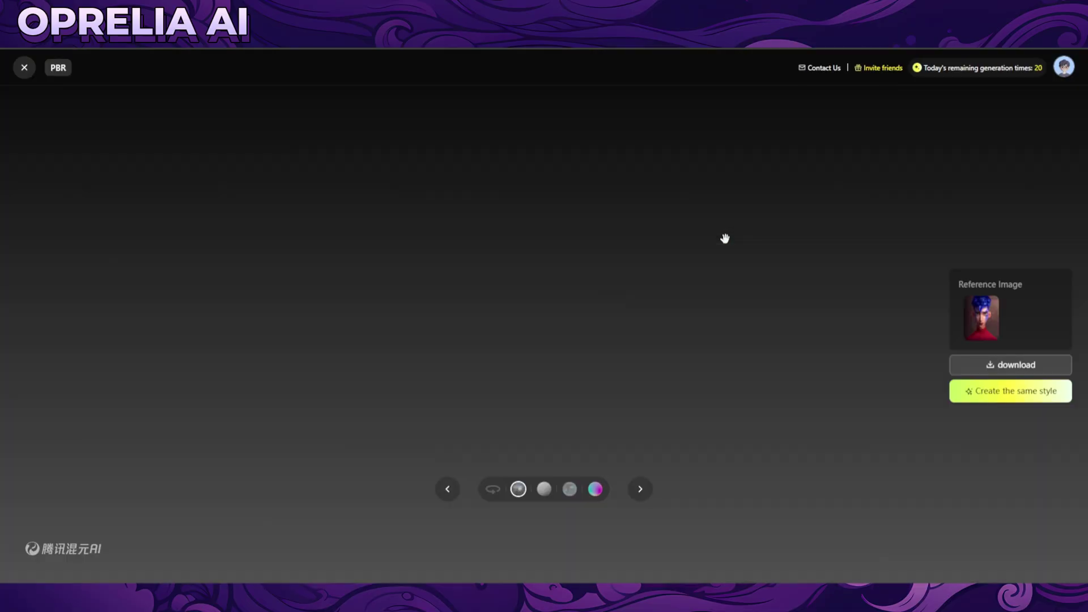
{"action": "left_click_drag", "start_coordinate": [643, 353], "coordinate": [516, 354]}
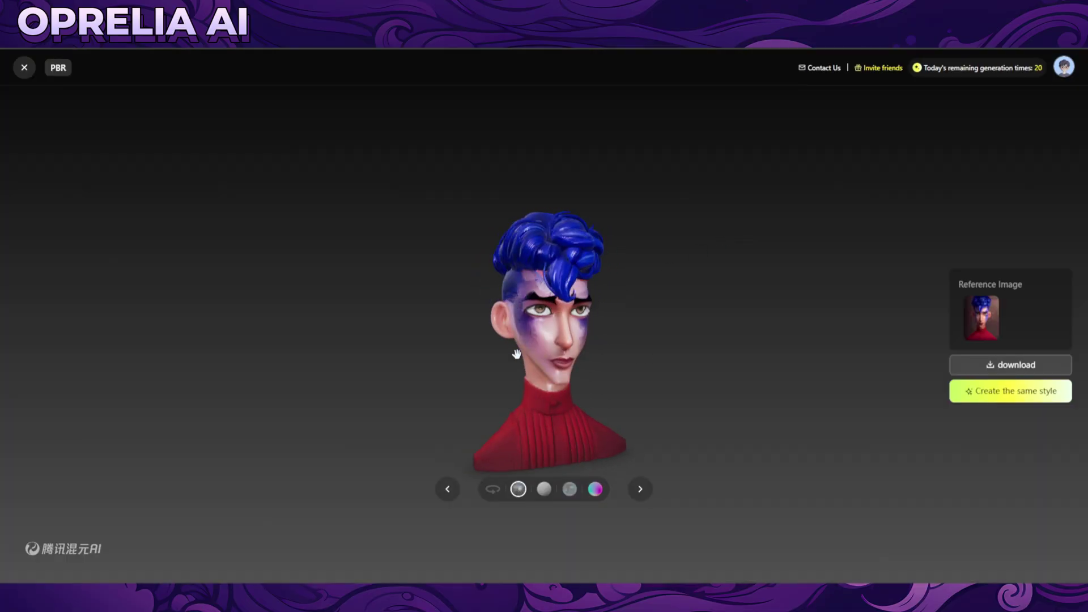
{"action": "left_click", "coordinate": [29, 70]}
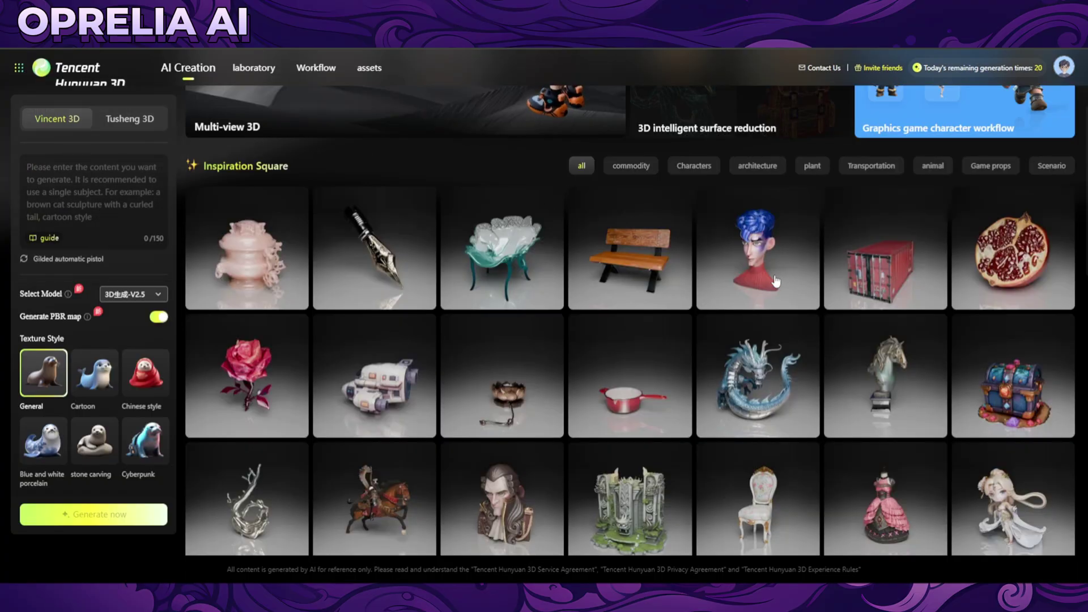
{"action": "left_click", "coordinate": [839, 277]}
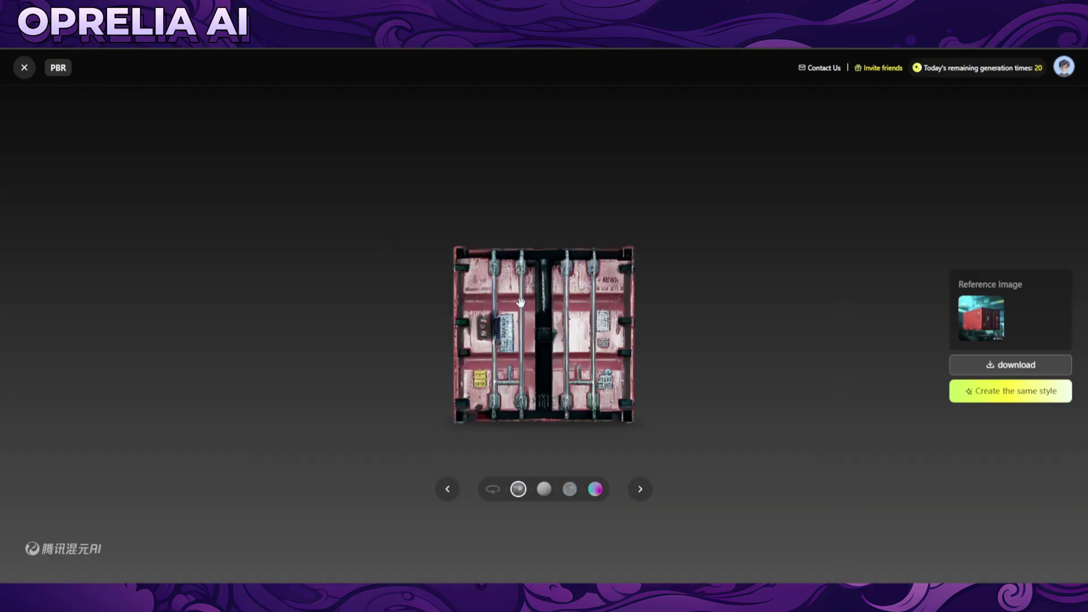
{"action": "left_click_drag", "start_coordinate": [521, 302], "coordinate": [620, 383]}
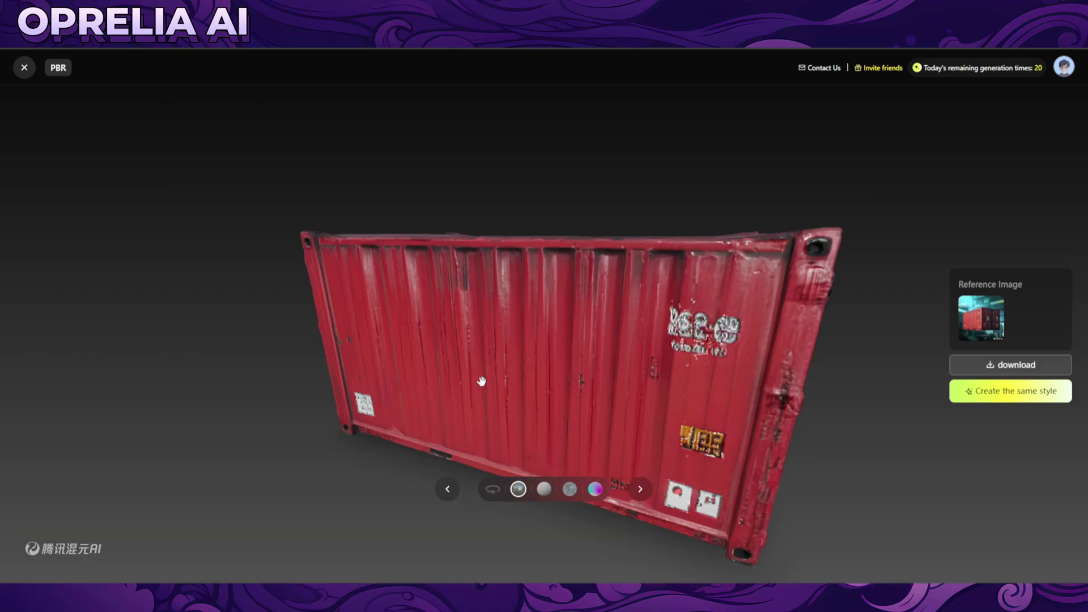
{"action": "left_click_drag", "start_coordinate": [481, 381], "coordinate": [621, 360]}
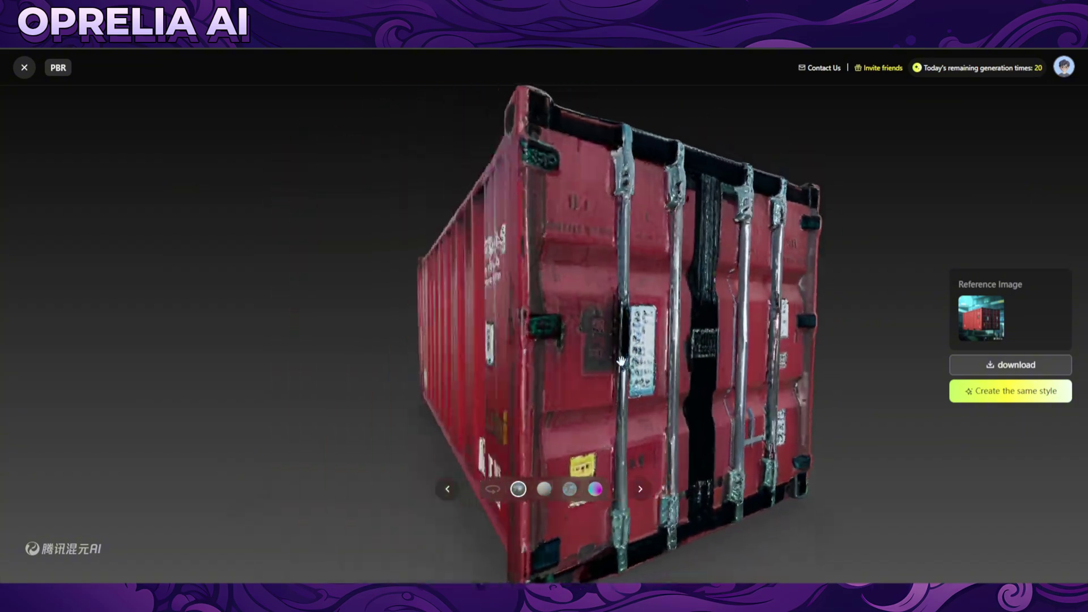
{"action": "left_click", "coordinate": [24, 68]}
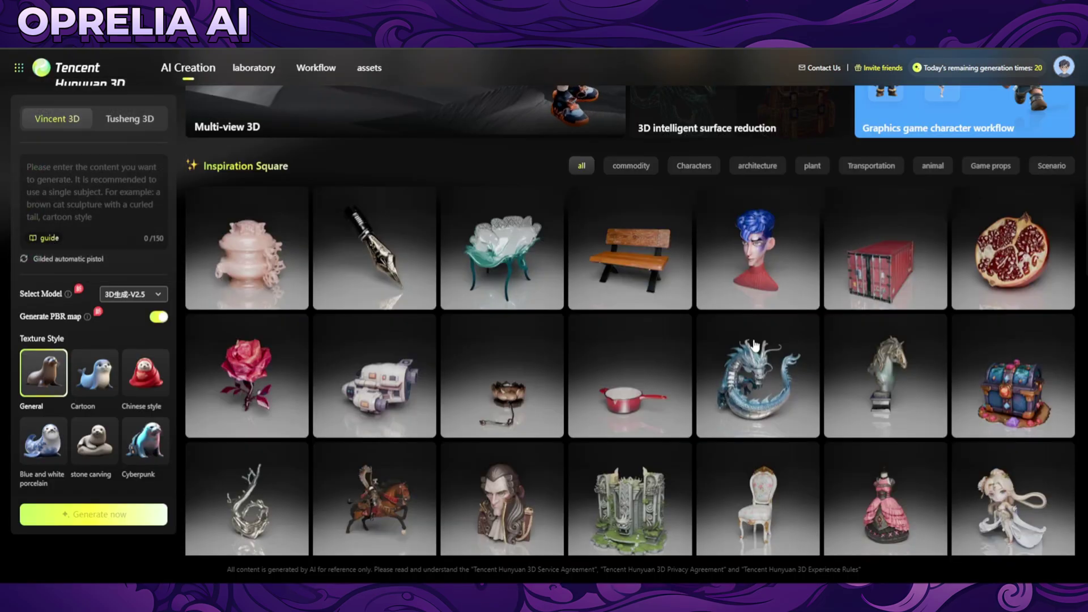
Preview the pomegranate, red rose and spaceship models, ending by rotating the red frying pan.
{"action": "left_click", "coordinate": [999, 265]}
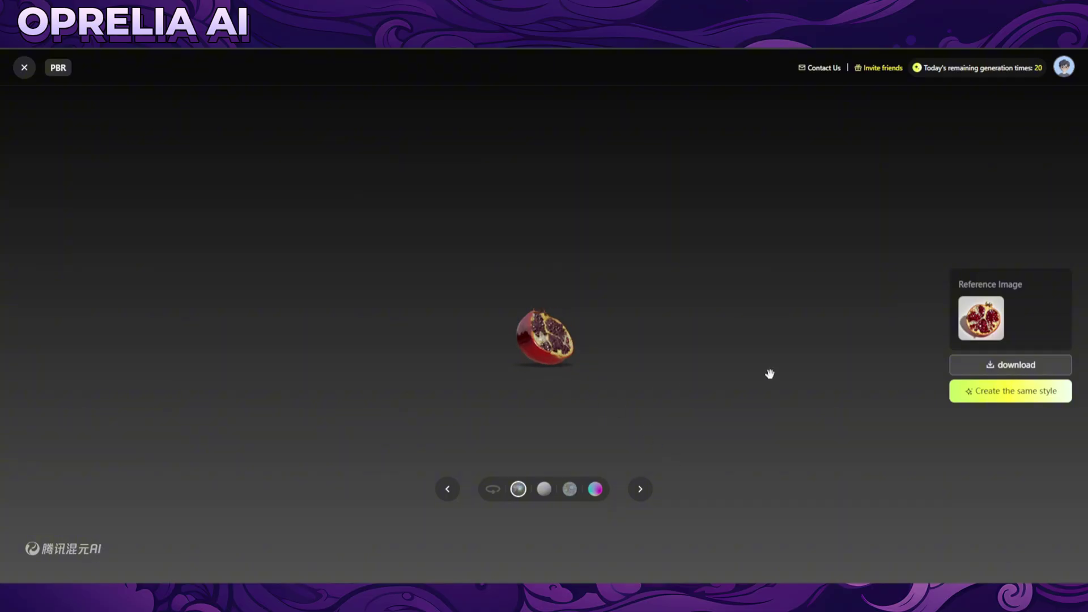
{"action": "left_click", "coordinate": [25, 67]}
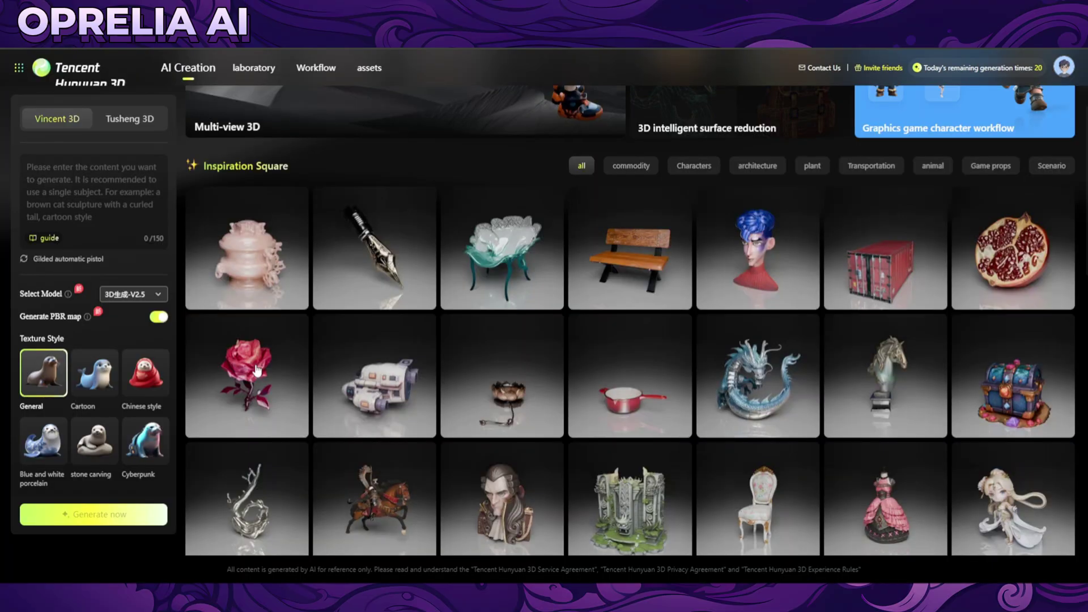
{"action": "left_click", "coordinate": [443, 356]}
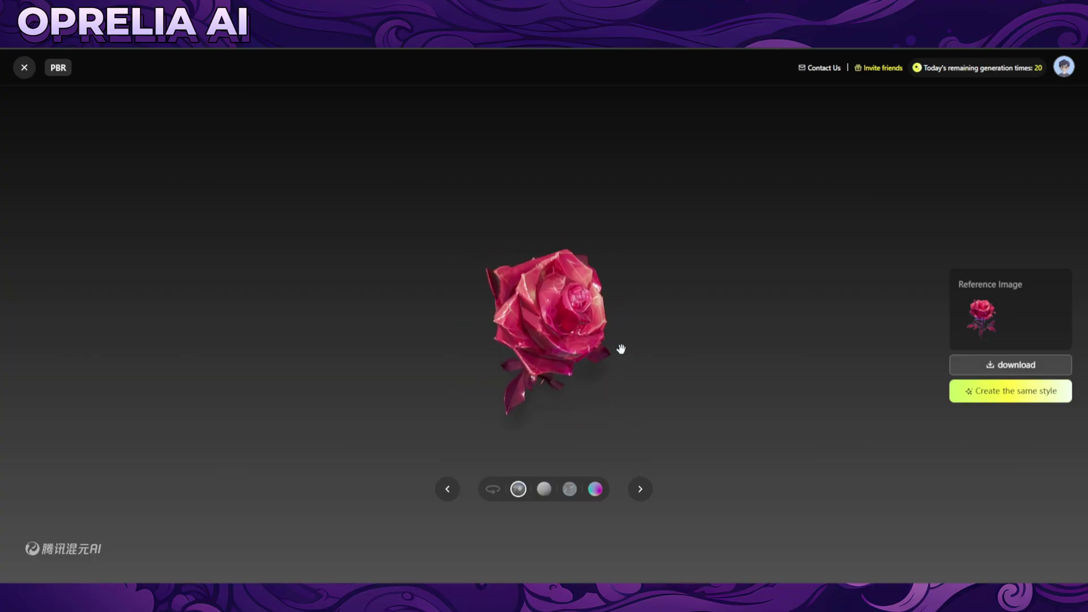
{"action": "left_click_drag", "start_coordinate": [621, 349], "coordinate": [573, 345]}
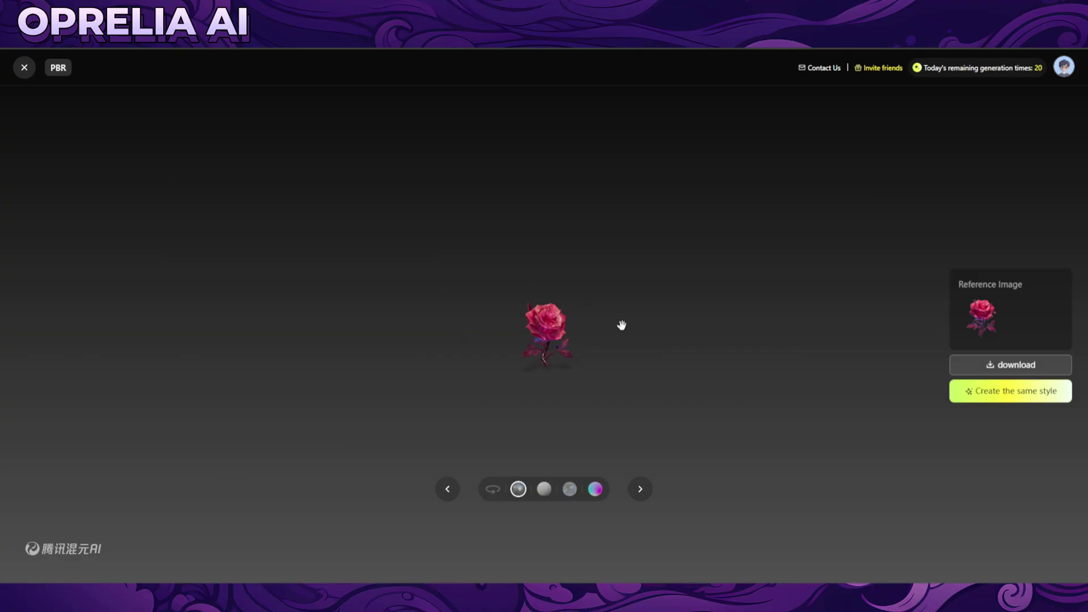
{"action": "left_click", "coordinate": [24, 67]}
{"action": "left_click", "coordinate": [601, 336]}
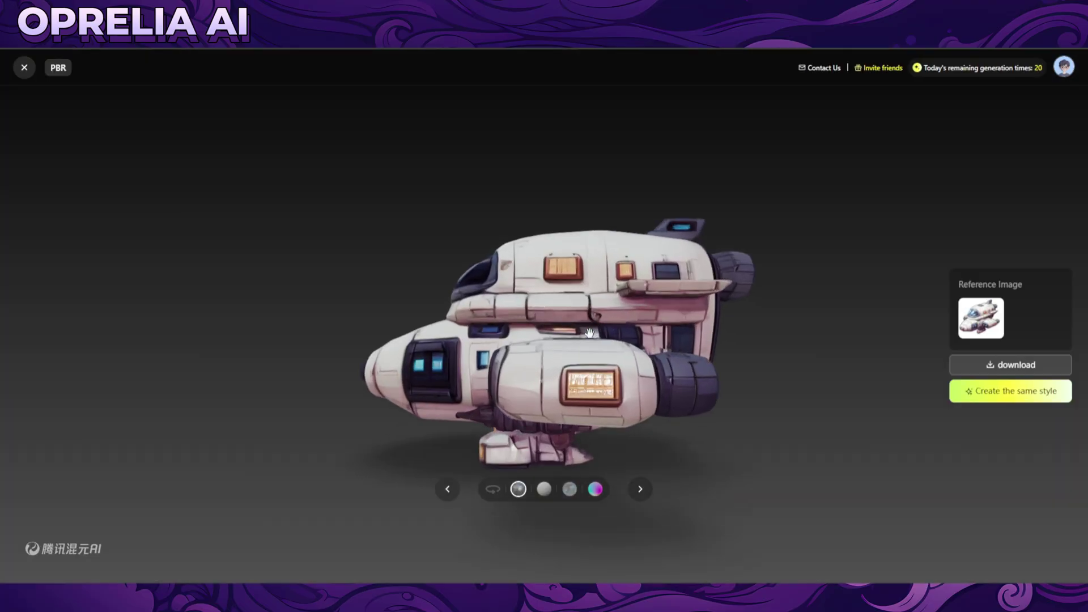
{"action": "left_click_drag", "start_coordinate": [658, 355], "coordinate": [683, 335]}
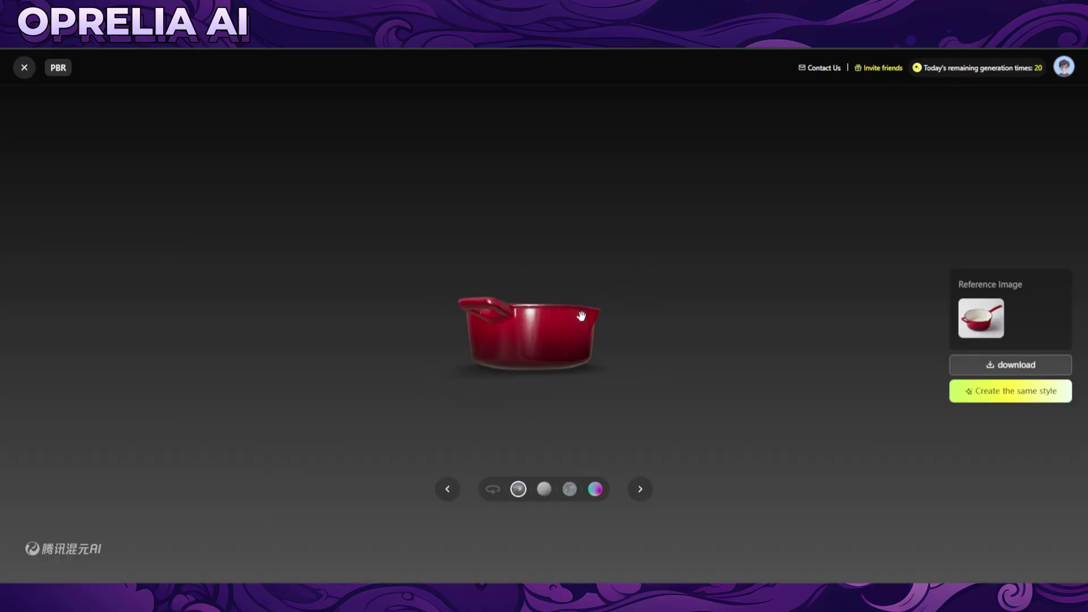
{"action": "left_click_drag", "start_coordinate": [571, 374], "coordinate": [712, 328]}
Close the frying pan and briefly preview the treasure chest and chef dog models.
{"action": "scroll", "coordinate": [711, 328], "scroll_direction": "down", "scroll_amount": 3}
{"action": "left_click", "coordinate": [25, 67]}
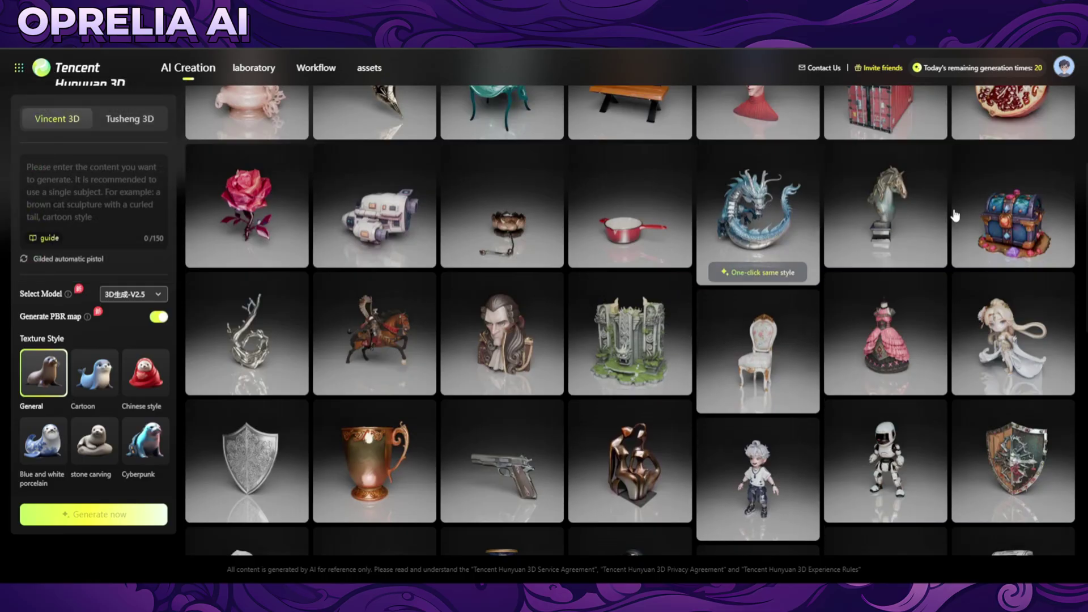
{"action": "left_click", "coordinate": [1013, 216]}
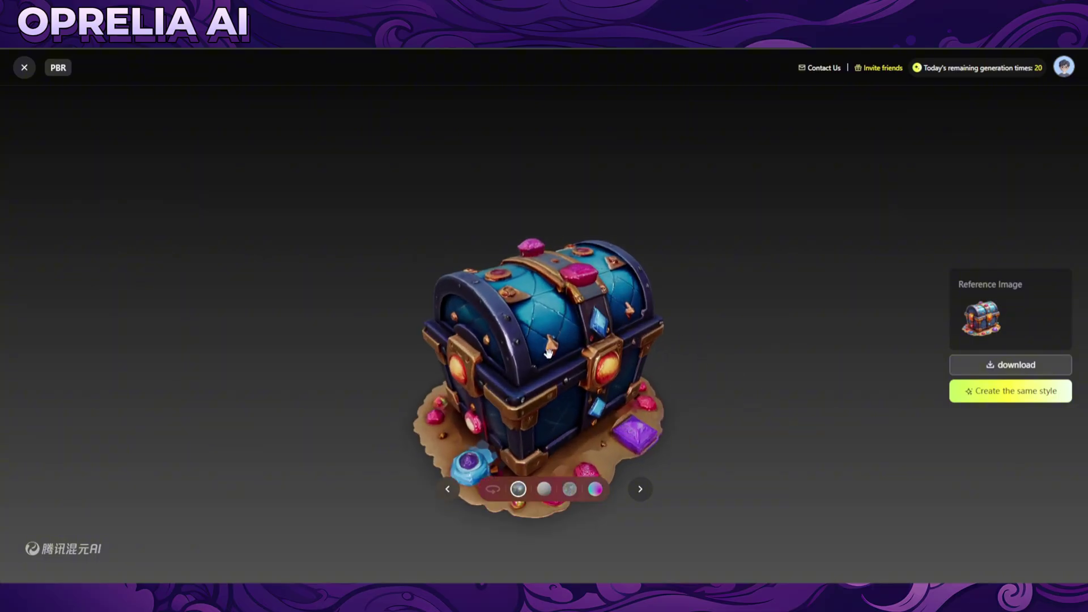
{"action": "left_click", "coordinate": [19, 64]}
{"action": "scroll", "coordinate": [465, 355], "scroll_direction": "down", "scroll_amount": 3}
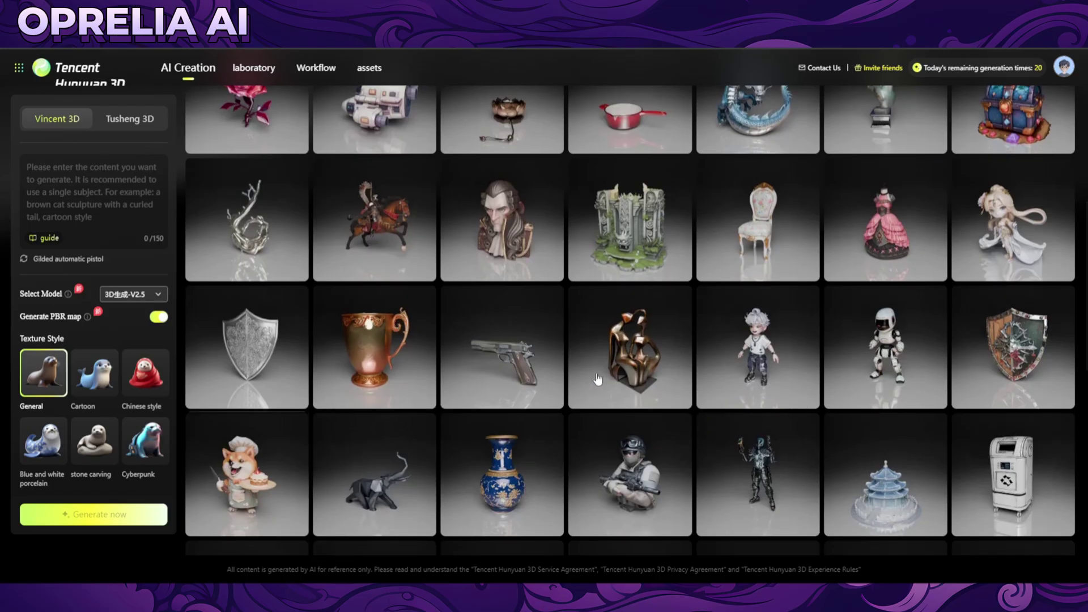
{"action": "scroll", "coordinate": [707, 400], "scroll_direction": "down", "scroll_amount": 1}
{"action": "left_click", "coordinate": [521, 304]}
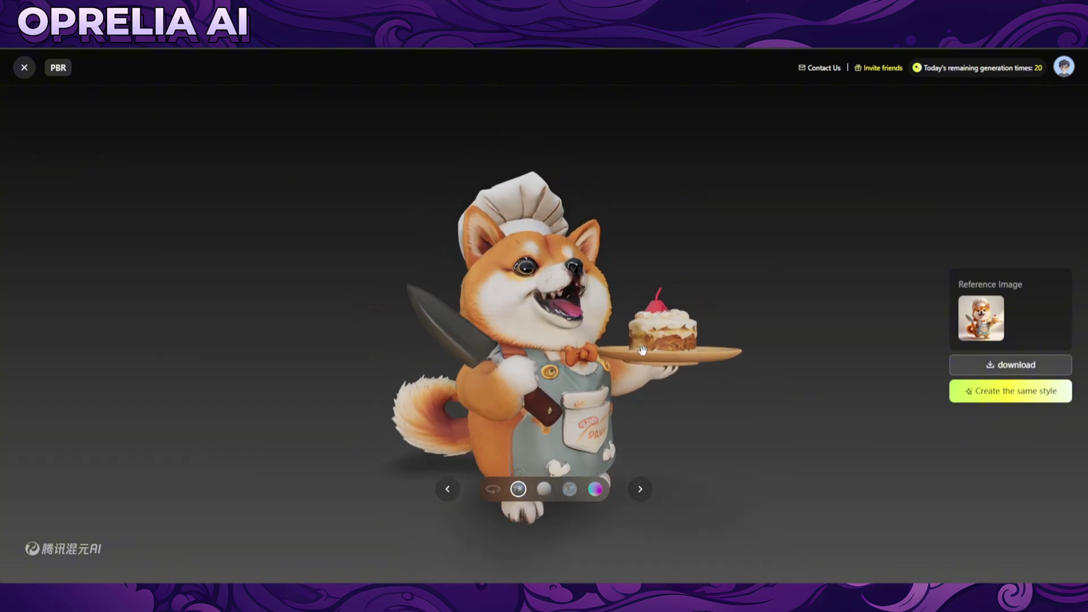
{"action": "left_click", "coordinate": [24, 67]}
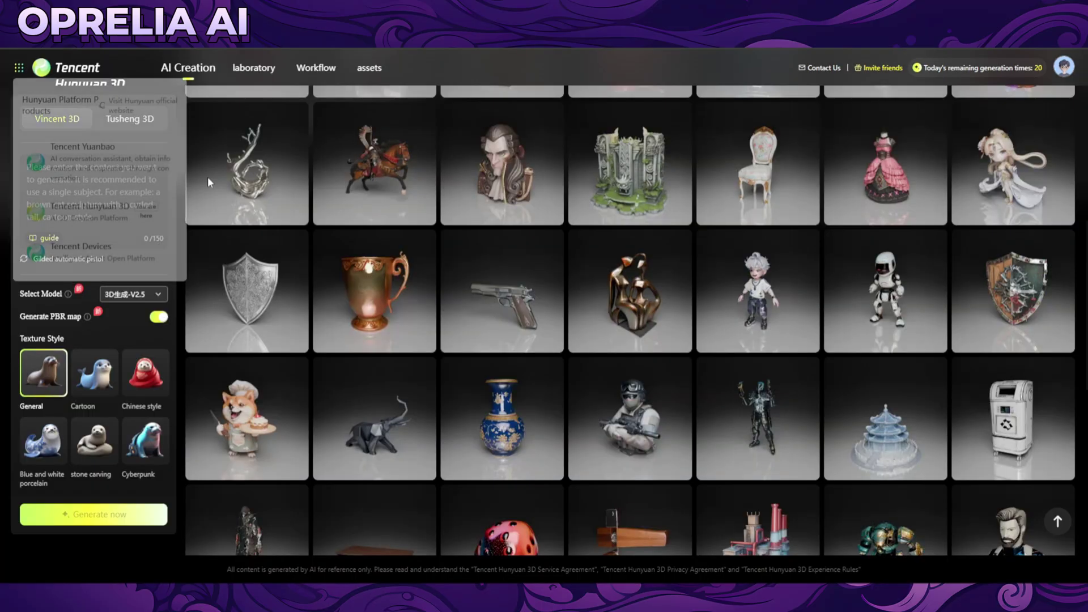
Open the red-helmeted dinosaur model and spin it to face right.
{"action": "scroll", "coordinate": [610, 411], "scroll_direction": "down", "scroll_amount": 1}
{"action": "scroll", "coordinate": [610, 411], "scroll_direction": "down", "scroll_amount": 2}
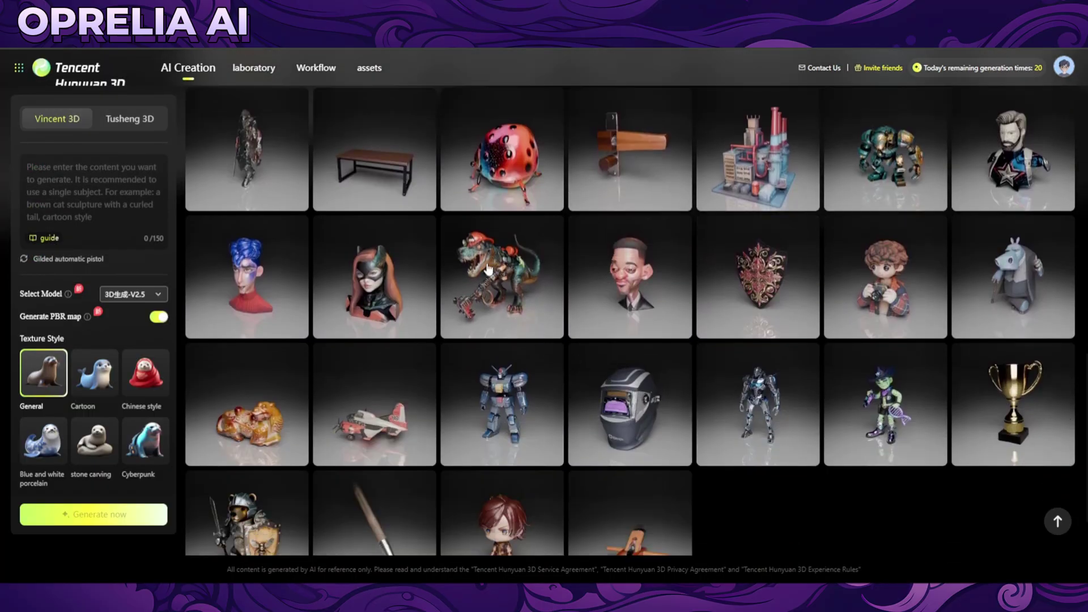
{"action": "left_click", "coordinate": [542, 274]}
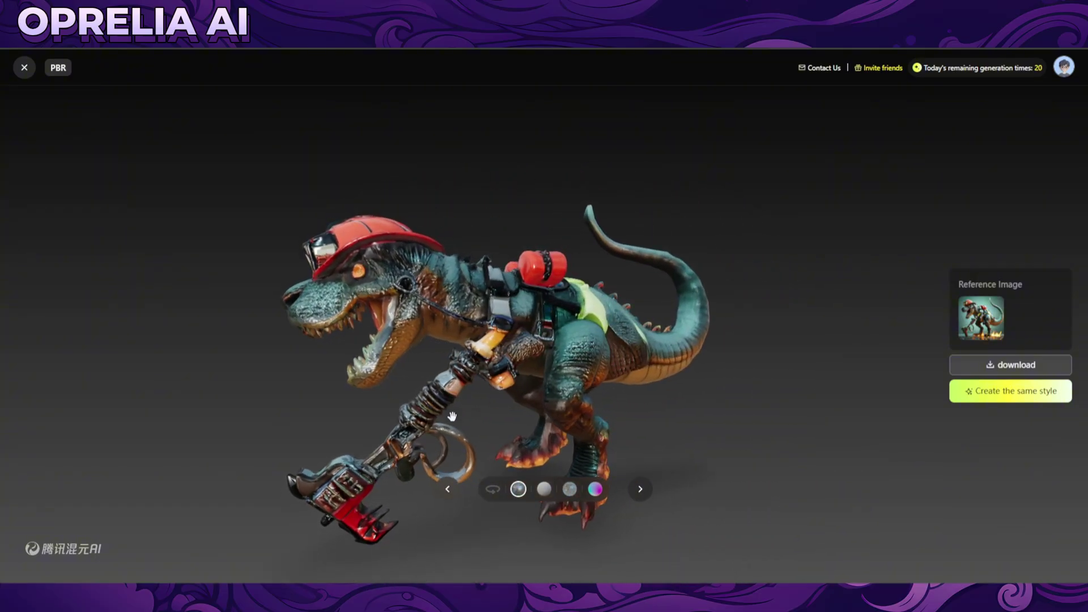
{"action": "left_click_drag", "start_coordinate": [451, 416], "coordinate": [652, 391]}
{"action": "left_click_drag", "start_coordinate": [707, 510], "coordinate": [593, 324]}
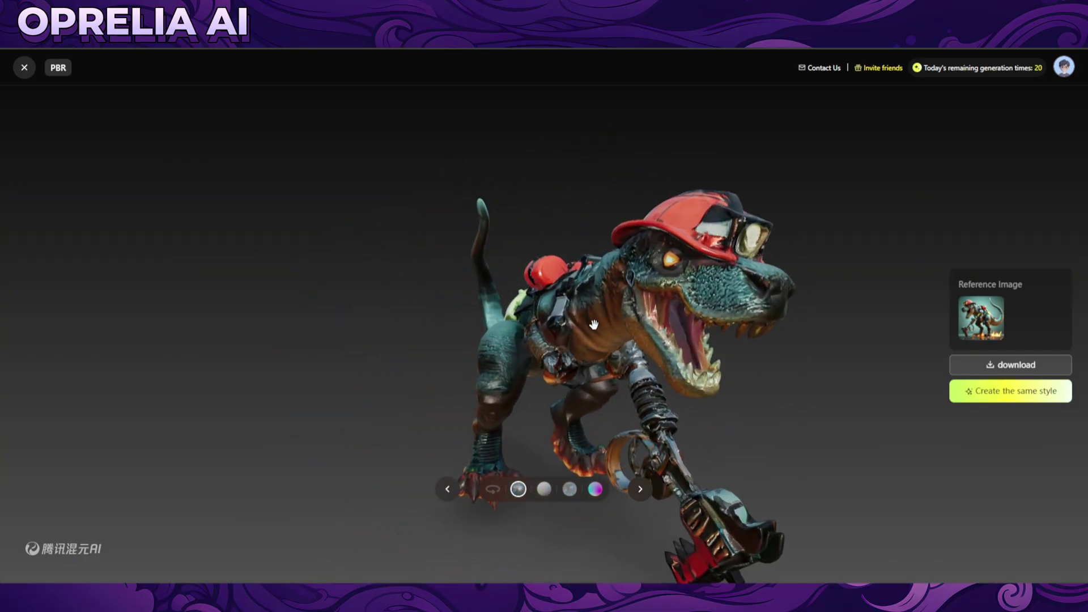
Close the dinosaur viewer and scroll down the gallery to the red rabbit figurine.
{"action": "left_click", "coordinate": [24, 67]}
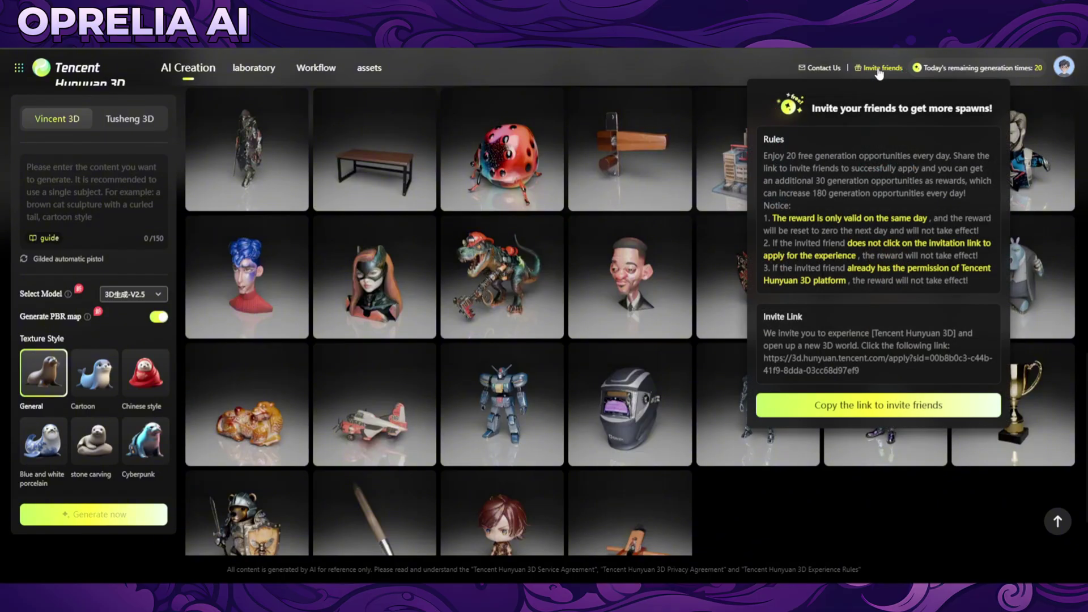
{"action": "mouse_move", "coordinate": [1061, 69]}
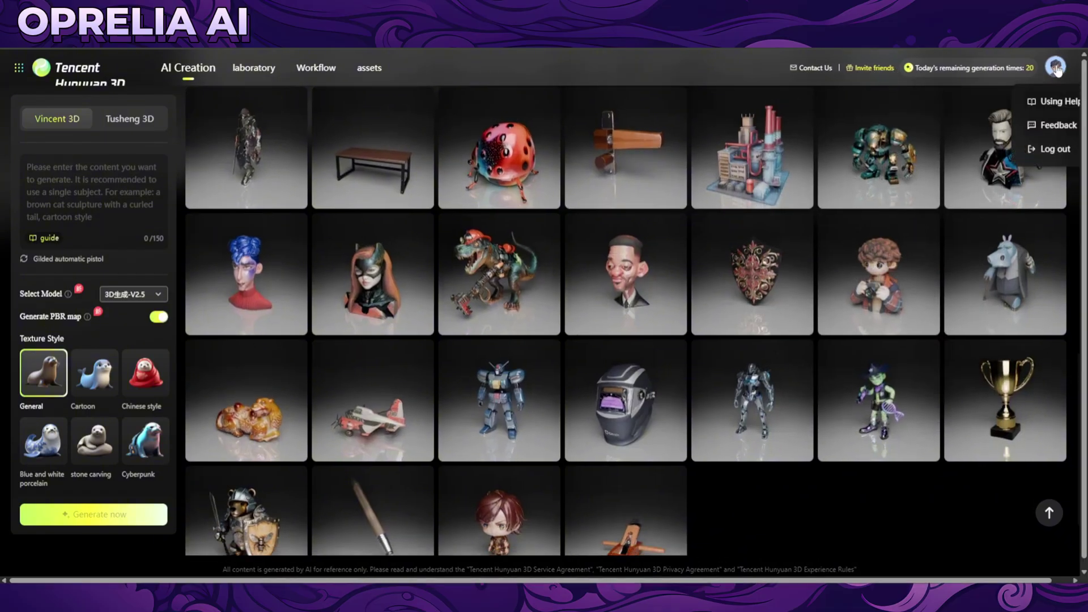
{"action": "scroll", "coordinate": [595, 302], "scroll_direction": "down", "scroll_amount": 5}
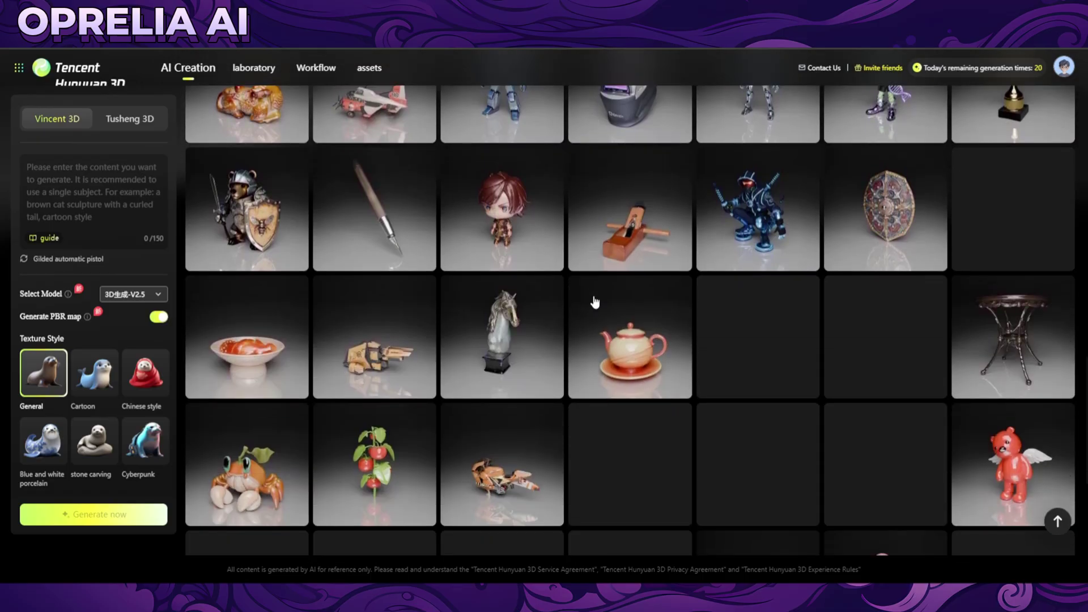
{"action": "scroll", "coordinate": [595, 302], "scroll_direction": "down", "scroll_amount": 3}
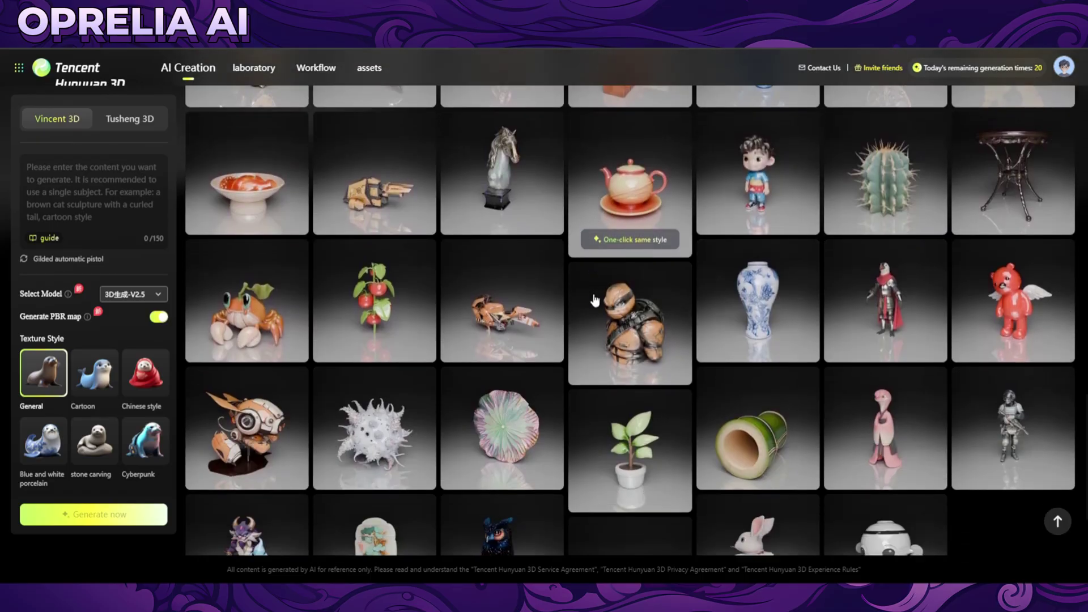
{"action": "scroll", "coordinate": [596, 298], "scroll_direction": "down", "scroll_amount": 10}
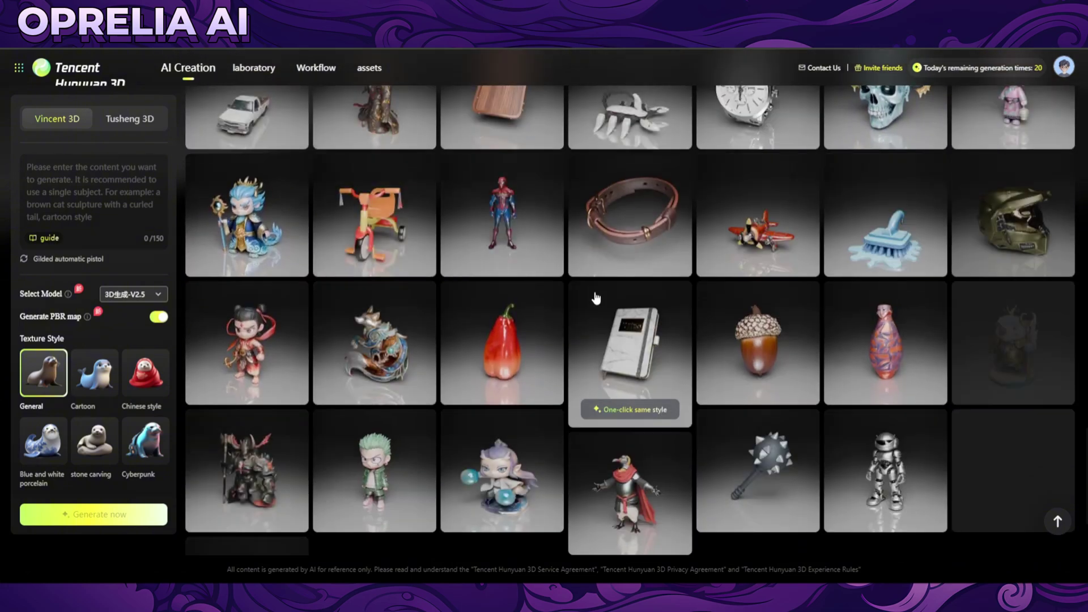
{"action": "scroll", "coordinate": [596, 298], "scroll_direction": "down", "scroll_amount": 3}
{"action": "scroll", "coordinate": [595, 298], "scroll_direction": "down", "scroll_amount": 1}
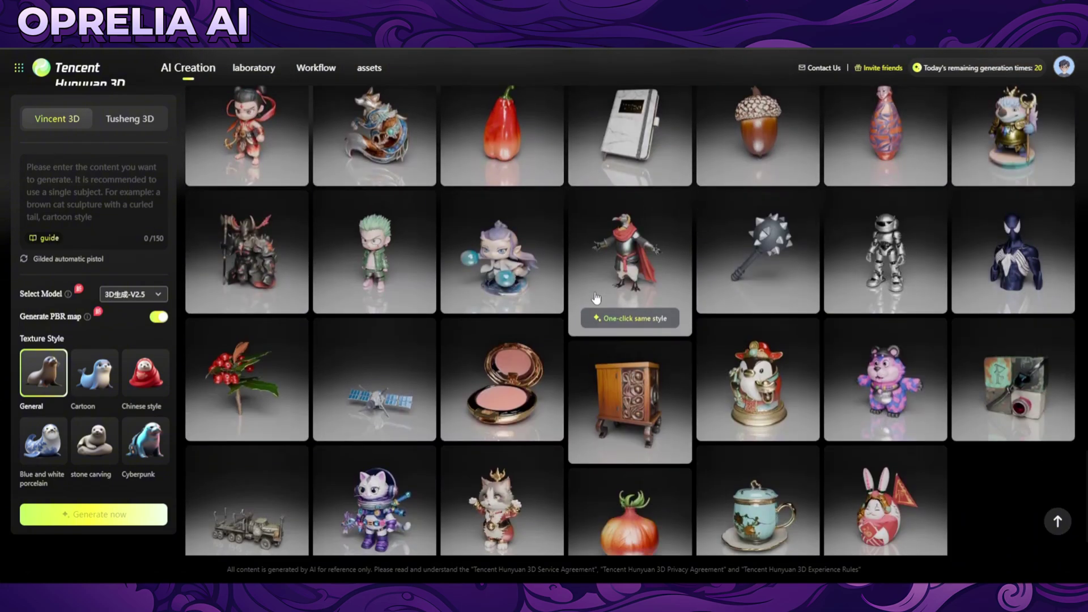
{"action": "scroll", "coordinate": [595, 298], "scroll_direction": "down", "scroll_amount": 2}
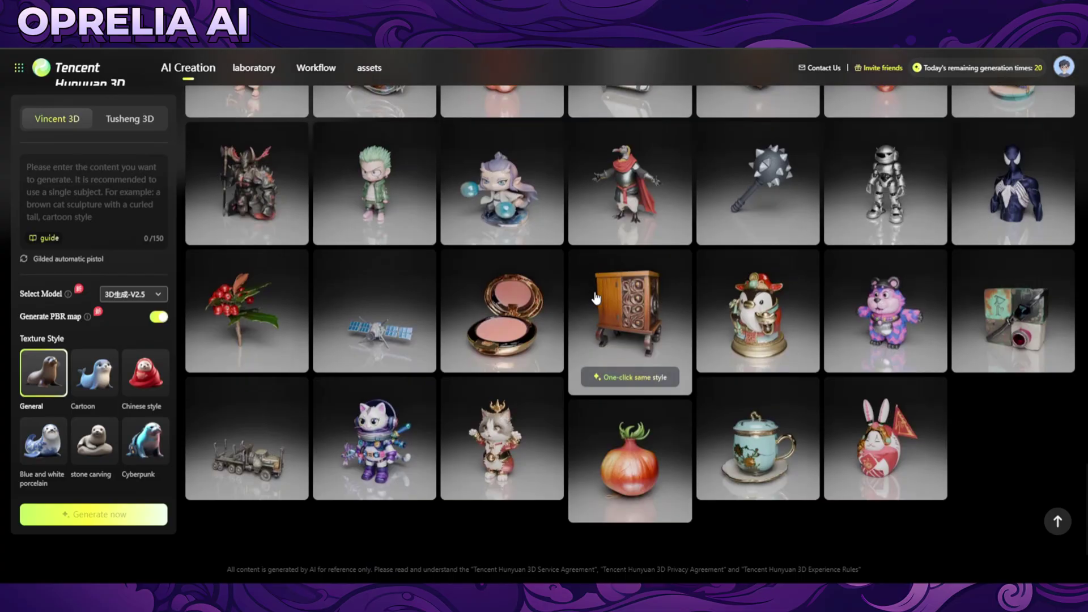
{"action": "scroll", "coordinate": [773, 438], "scroll_direction": "down", "scroll_amount": 2}
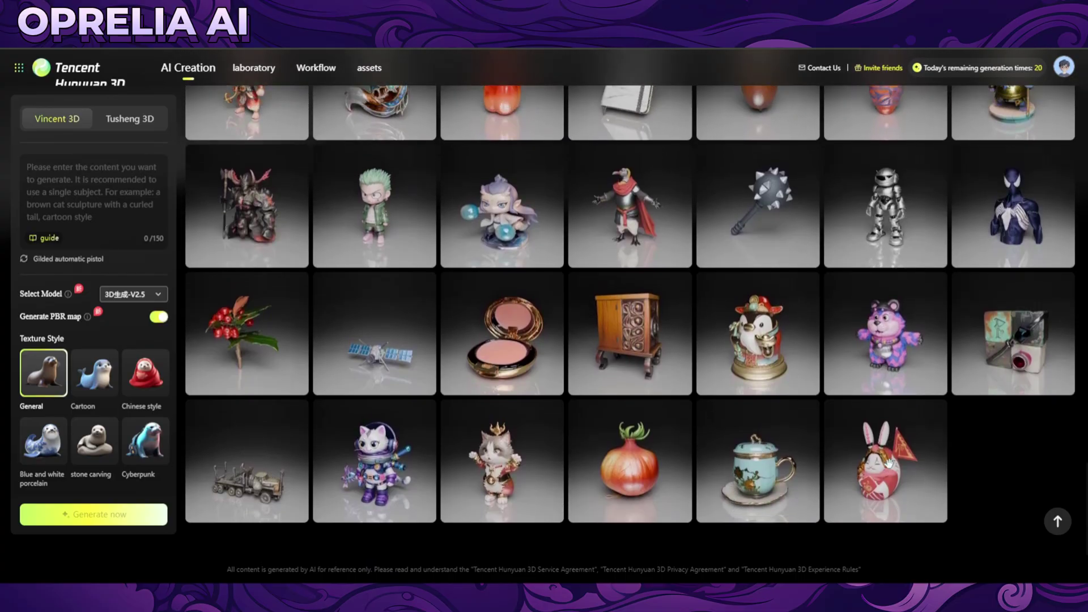
Preview the red-and-white flag-carrying rabbit, orbiting it from back to front, then close it.
{"action": "left_click", "coordinate": [894, 469]}
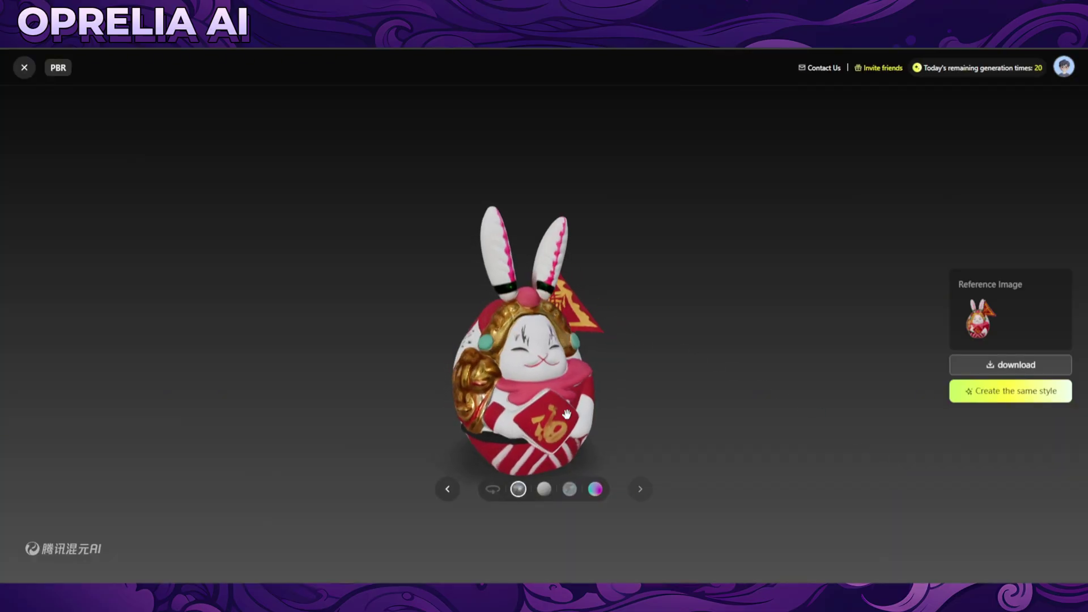
{"action": "left_click_drag", "start_coordinate": [522, 390], "coordinate": [568, 343]}
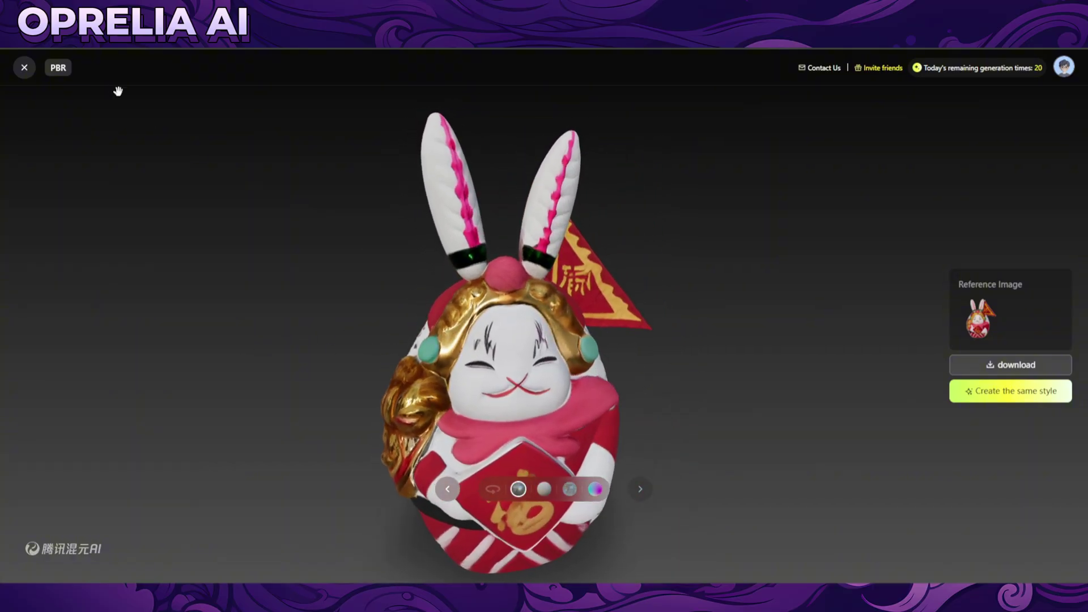
{"action": "left_click", "coordinate": [24, 67]}
Open the horned dark warrior, rotate it to its back and front, briefly enlarging its reference image.
{"action": "scroll", "coordinate": [436, 299], "scroll_direction": "up", "scroll_amount": 2}
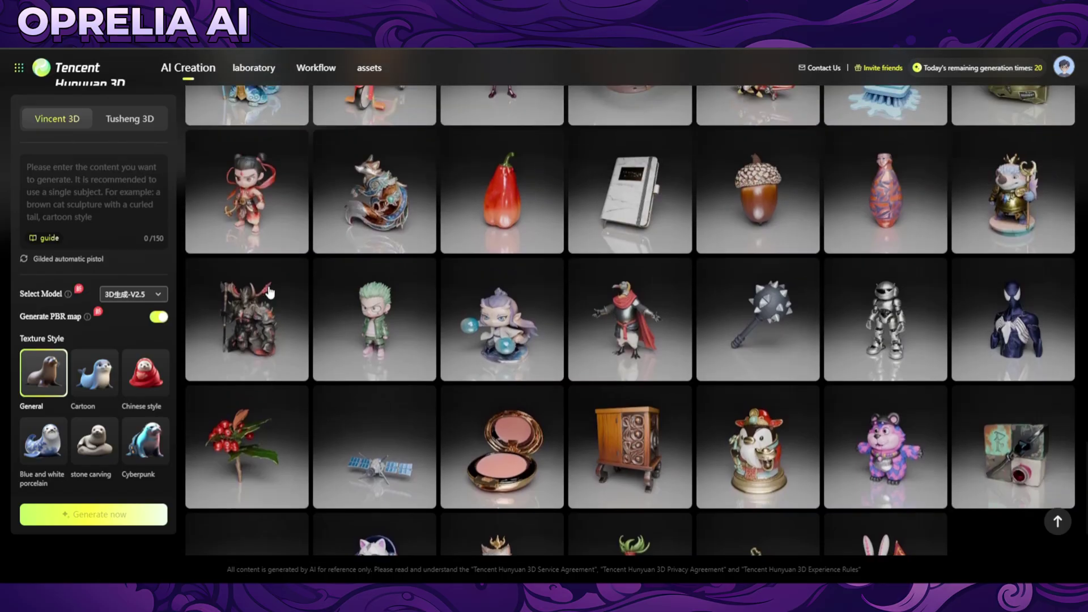
{"action": "left_click", "coordinate": [799, 271]}
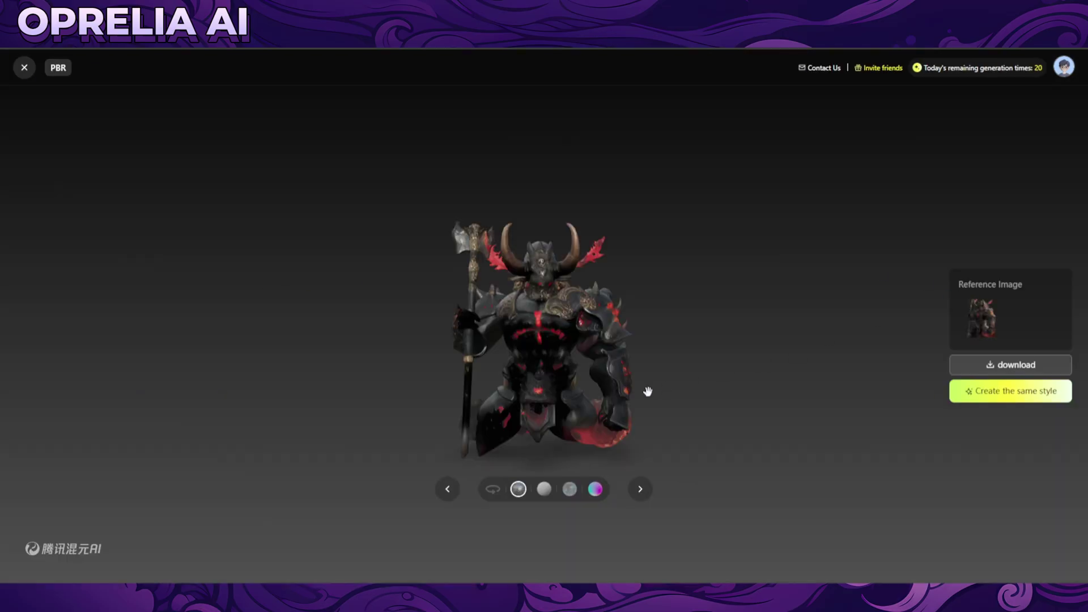
{"action": "left_click_drag", "start_coordinate": [538, 333], "coordinate": [1084, 345]}
{"action": "left_click", "coordinate": [969, 306]}
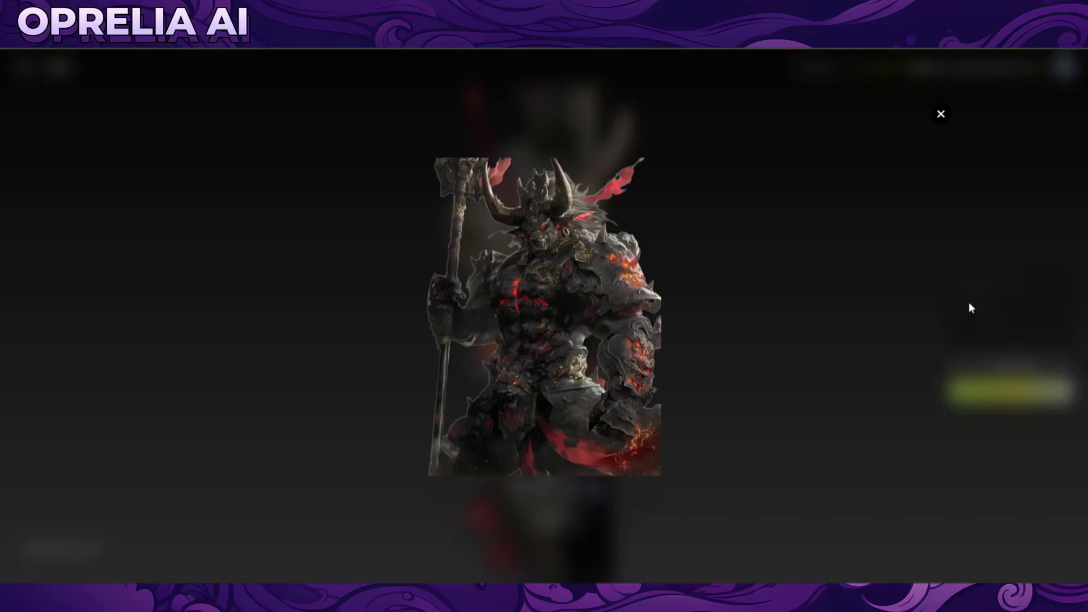
{"action": "left_click", "coordinate": [850, 303]}
{"action": "left_click_drag", "start_coordinate": [835, 286], "coordinate": [667, 284]}
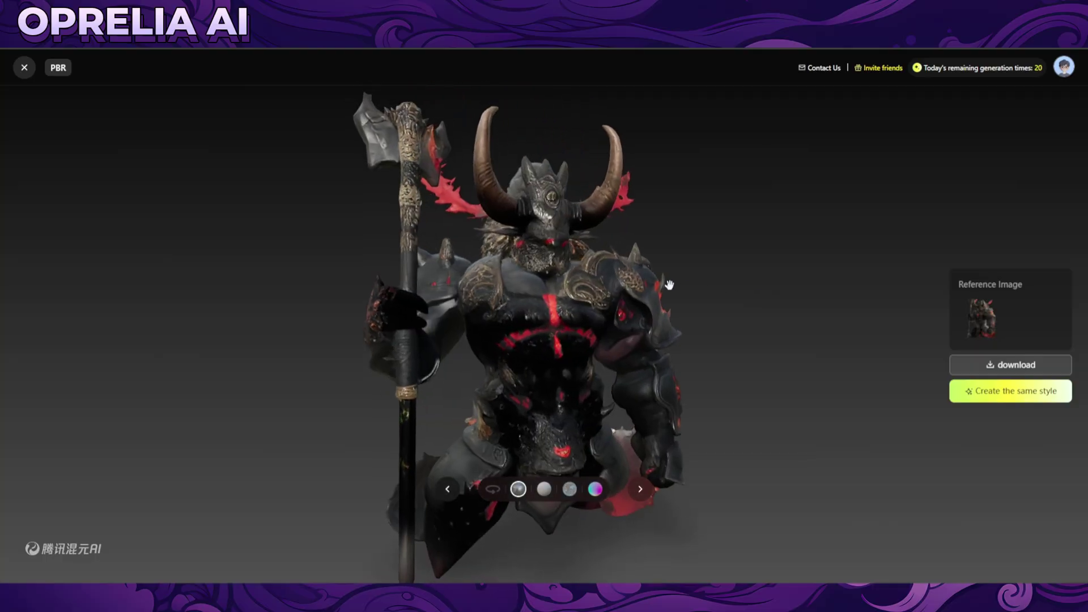
Study the warrior's enlarged reference image, orbit the model once more, and return to the gallery.
{"action": "left_click", "coordinate": [996, 327]}
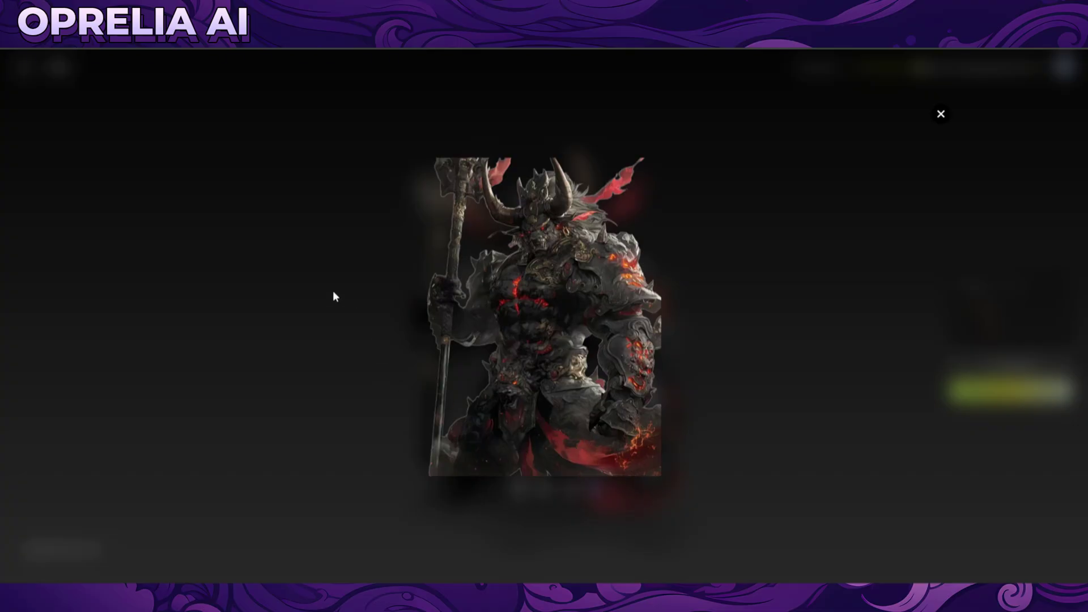
{"action": "left_click", "coordinate": [940, 114]}
{"action": "left_click_drag", "start_coordinate": [687, 327], "coordinate": [538, 309]}
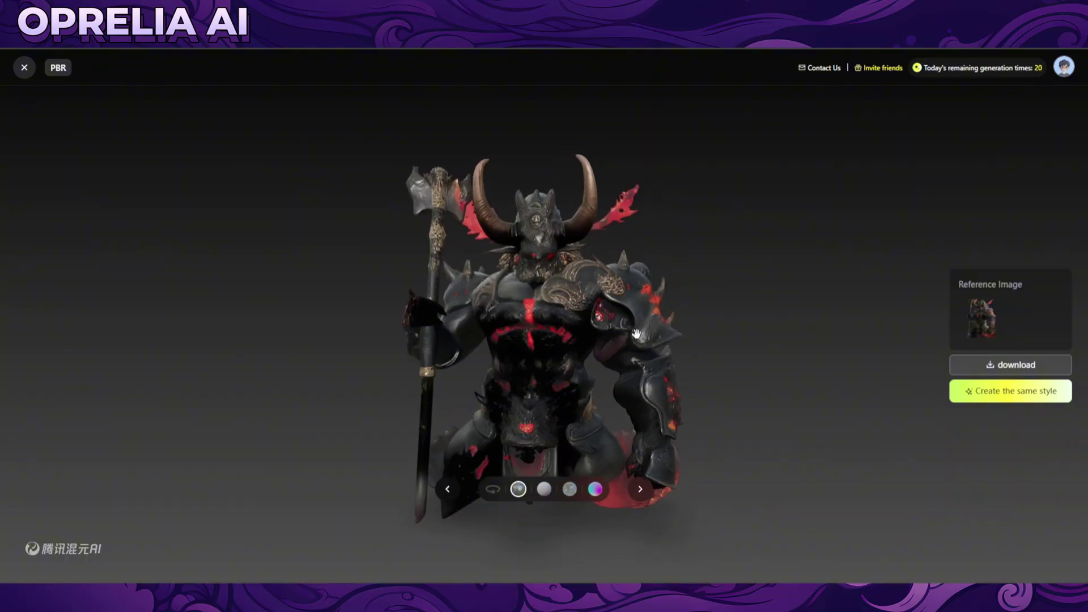
{"action": "left_click", "coordinate": [24, 68]}
{"action": "scroll", "coordinate": [639, 391], "scroll_direction": "up", "scroll_amount": 8}
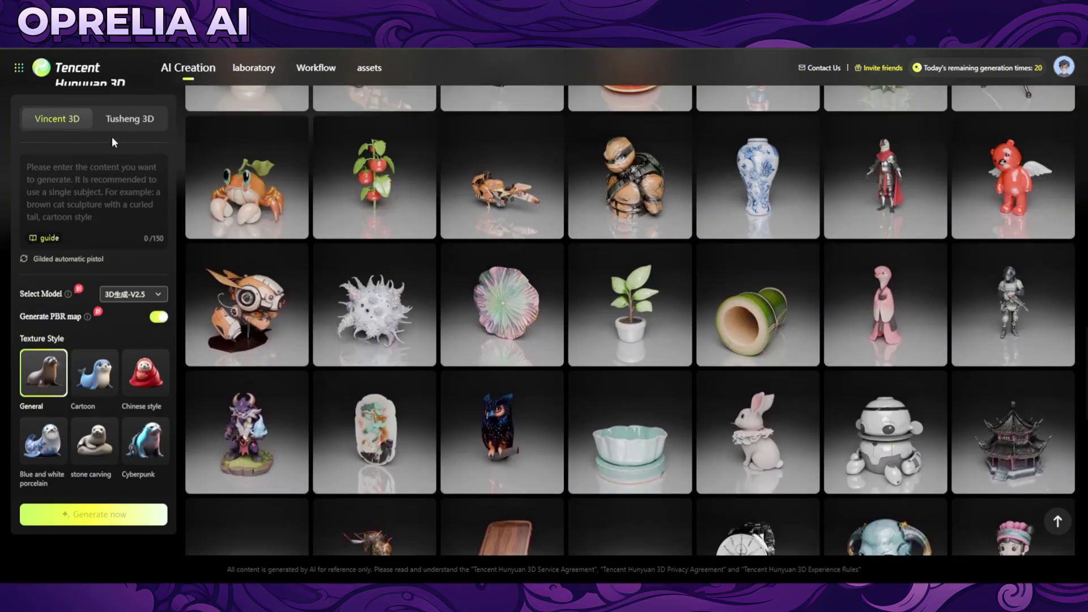
In image-to-3D mode, preview the bear knight with bee-emblem shield, then scroll back to the page top.
{"action": "left_click", "coordinate": [129, 120]}
{"action": "scroll", "coordinate": [431, 300], "scroll_direction": "up", "scroll_amount": 6}
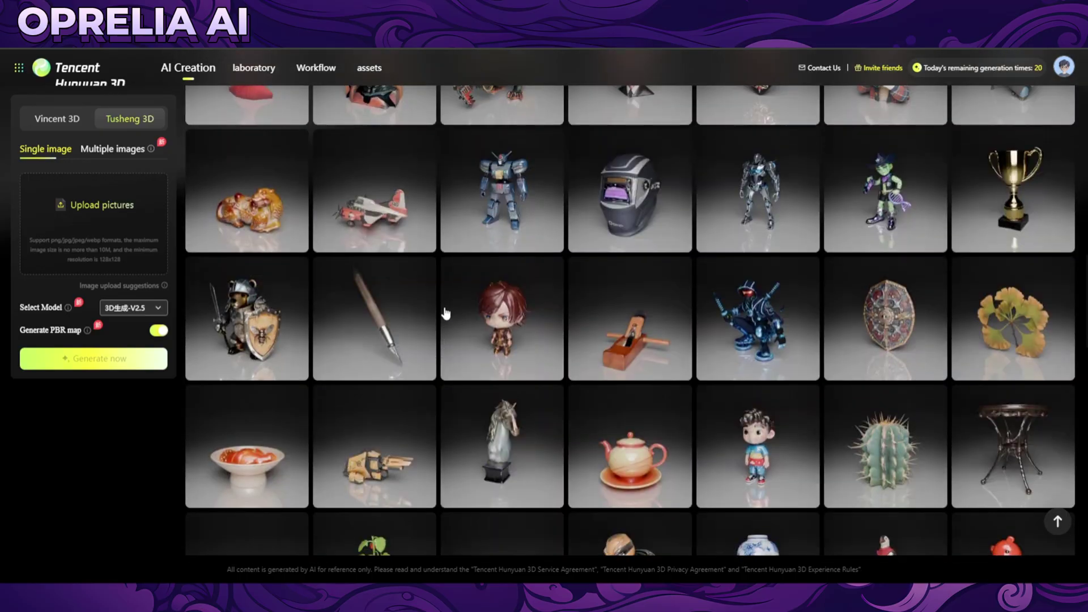
{"action": "left_click", "coordinate": [267, 305]}
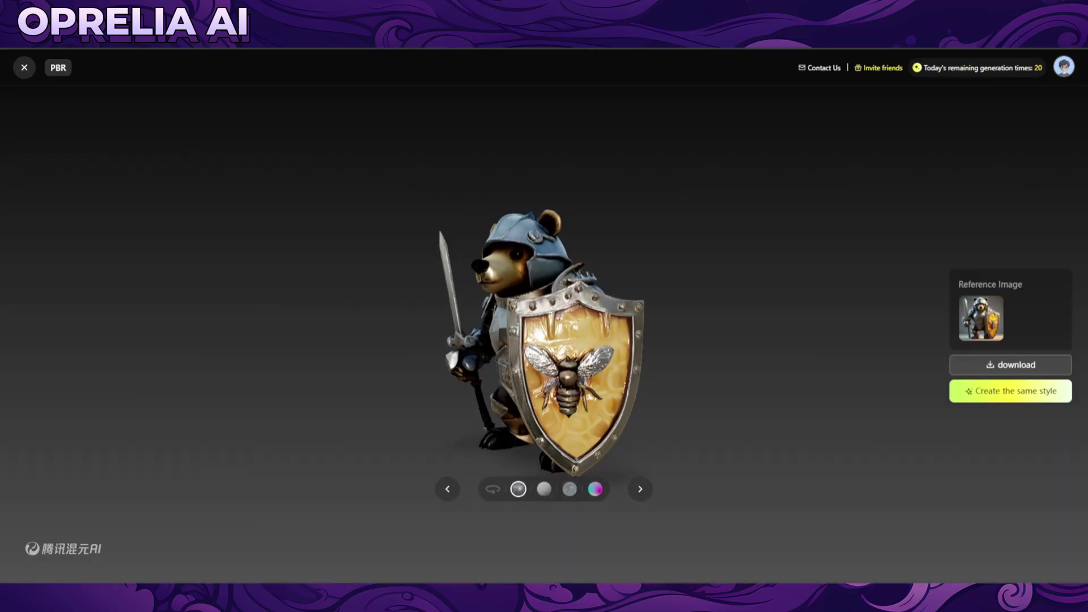
{"action": "left_click", "coordinate": [23, 69]}
{"action": "scroll", "coordinate": [487, 318], "scroll_direction": "up", "scroll_amount": 12}
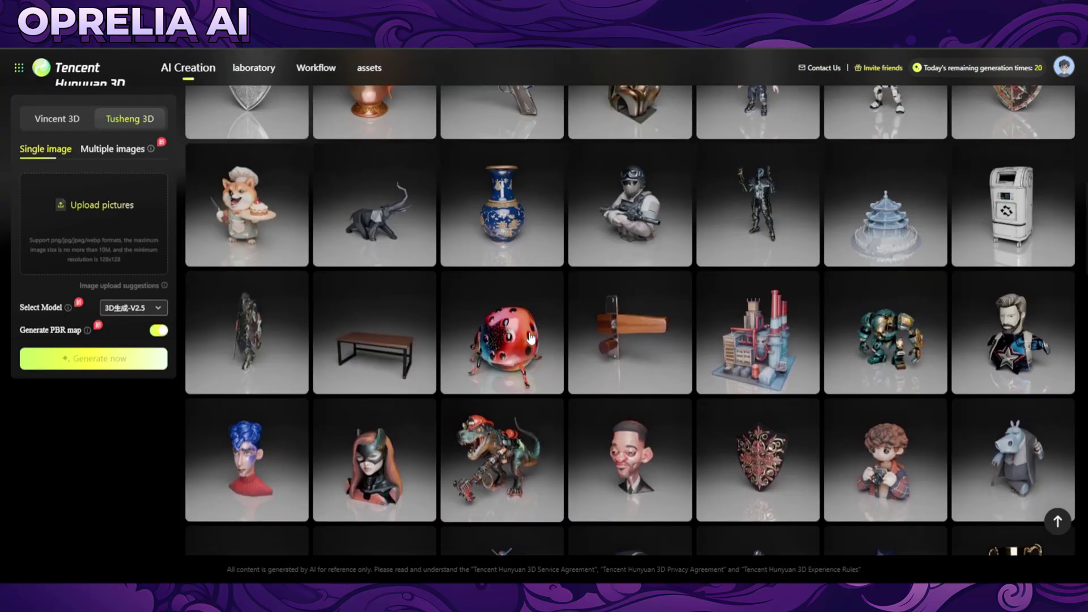
{"action": "scroll", "coordinate": [531, 338], "scroll_direction": "up", "scroll_amount": 2}
{"action": "scroll", "coordinate": [530, 339], "scroll_direction": "up", "scroll_amount": 8}
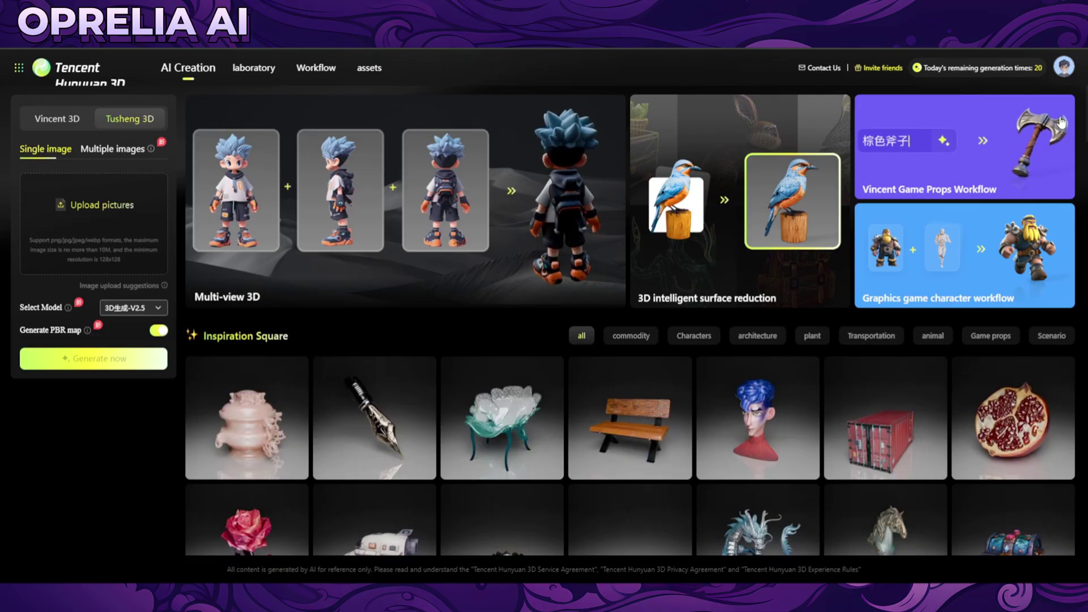
Go to the laboratory page and open the 3D mini game creation tool.
{"action": "left_click", "coordinate": [261, 67]}
{"action": "scroll", "coordinate": [482, 176], "scroll_direction": "down", "scroll_amount": 2}
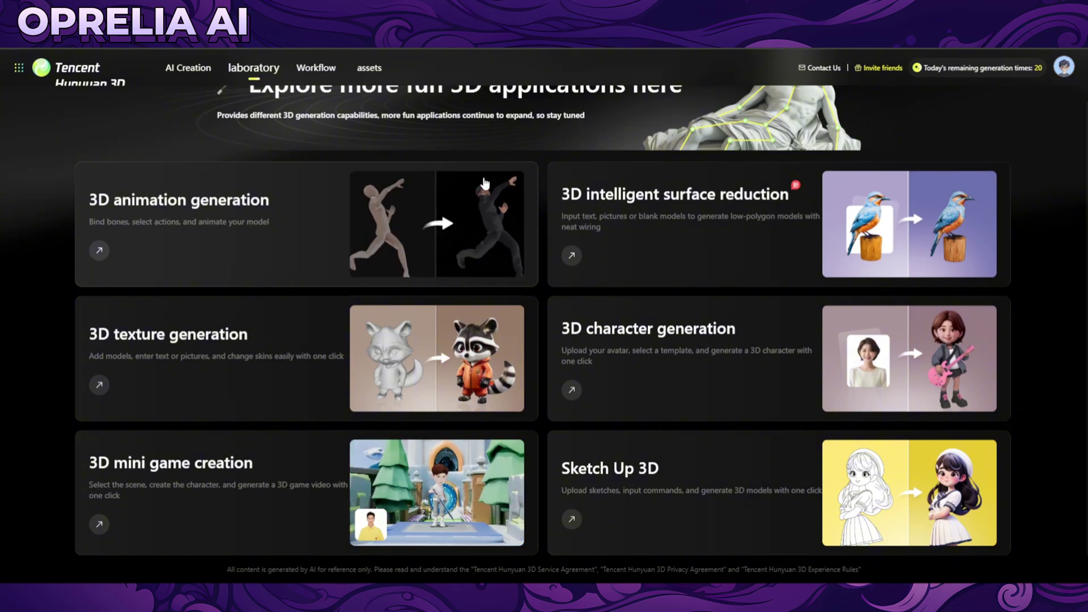
{"action": "left_click", "coordinate": [329, 460]}
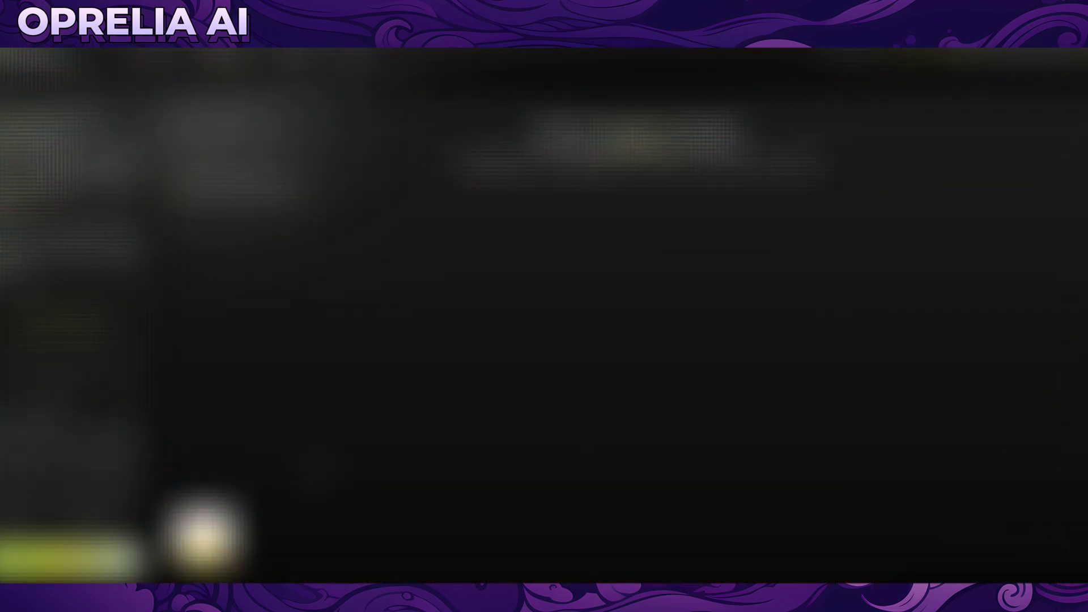